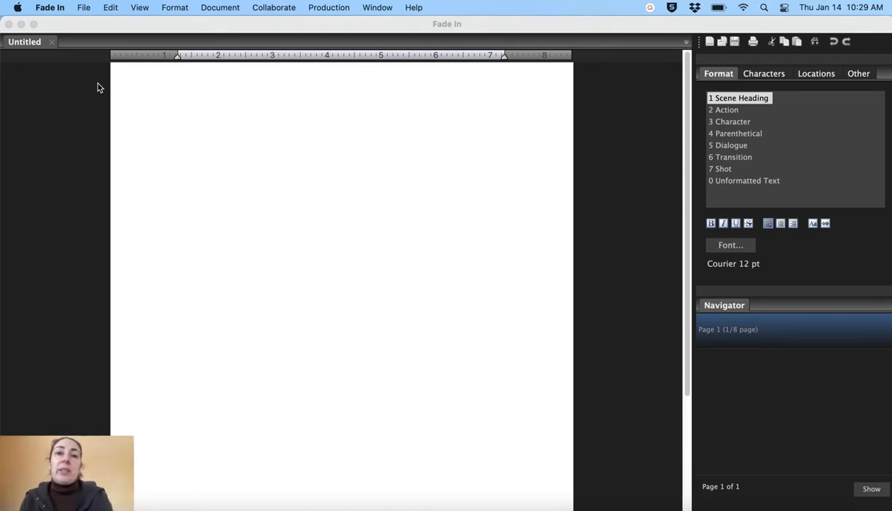
- Open the script file "lesson 2 example.fadein" from the EXAMPLE DOCS folder
{"action": "left_click", "coordinate": [85, 8]}
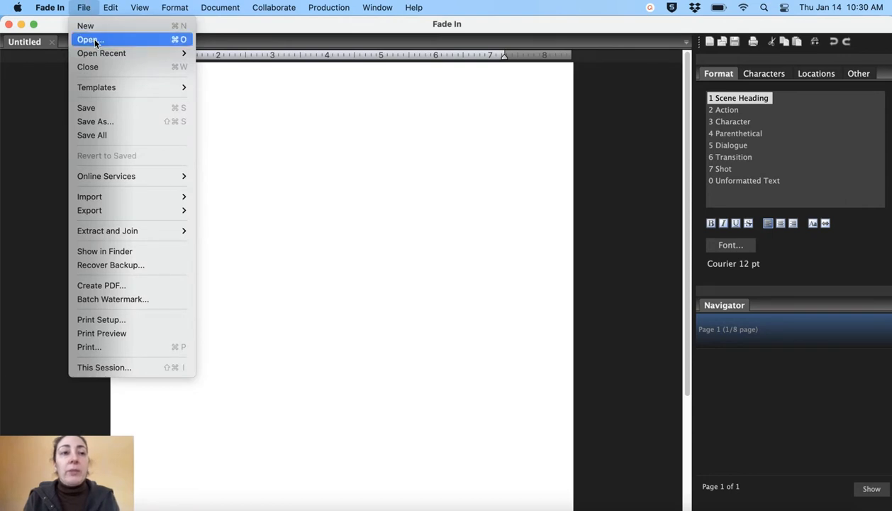
{"action": "left_click", "coordinate": [94, 41]}
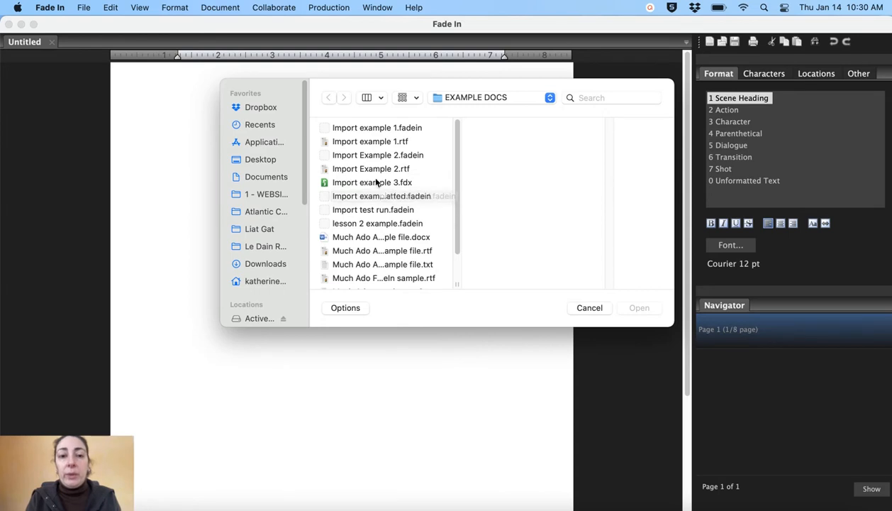
{"action": "left_click", "coordinate": [372, 224]}
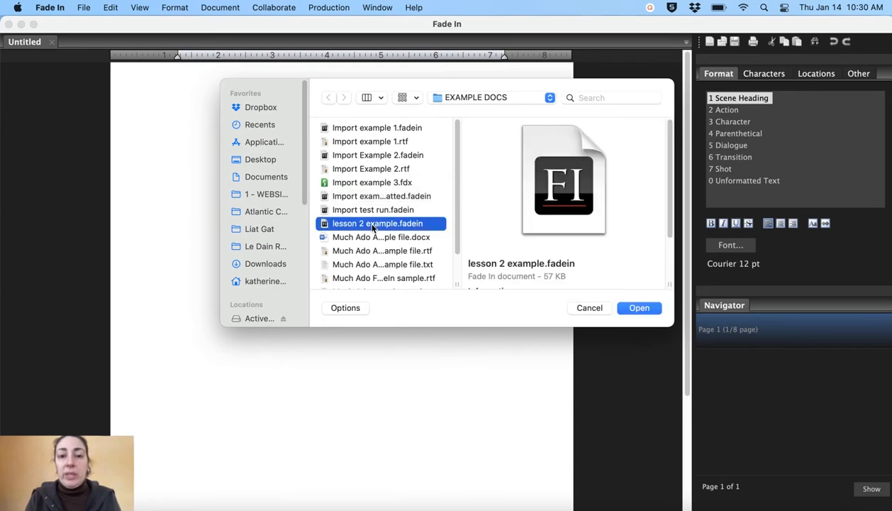
{"action": "left_click", "coordinate": [641, 309]}
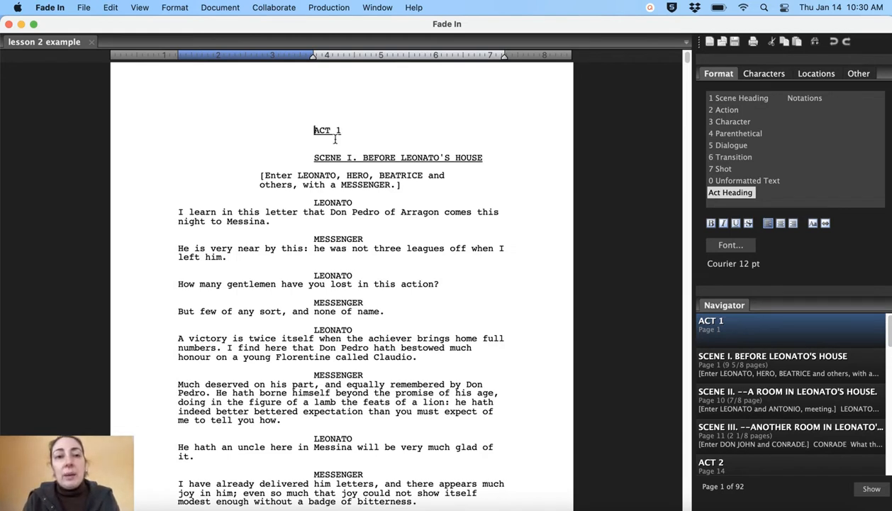
- In the document's page layout, set the top and right margins to 1.0"
{"action": "left_click", "coordinate": [220, 8]}
{"action": "left_click", "coordinate": [228, 67]}
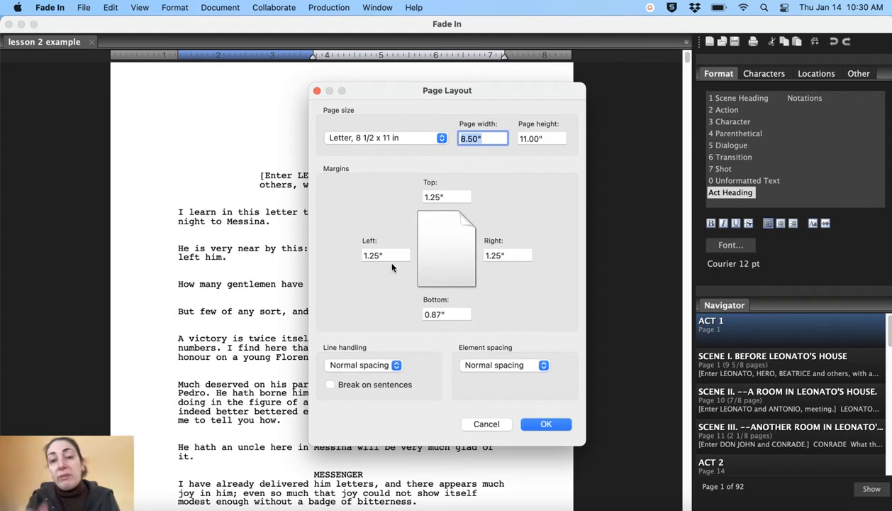
{"action": "left_click", "coordinate": [438, 198]}
{"action": "key", "text": "BackSpace"}
{"action": "key", "text": "BackSpace"}
{"action": "type", "text": "0"}
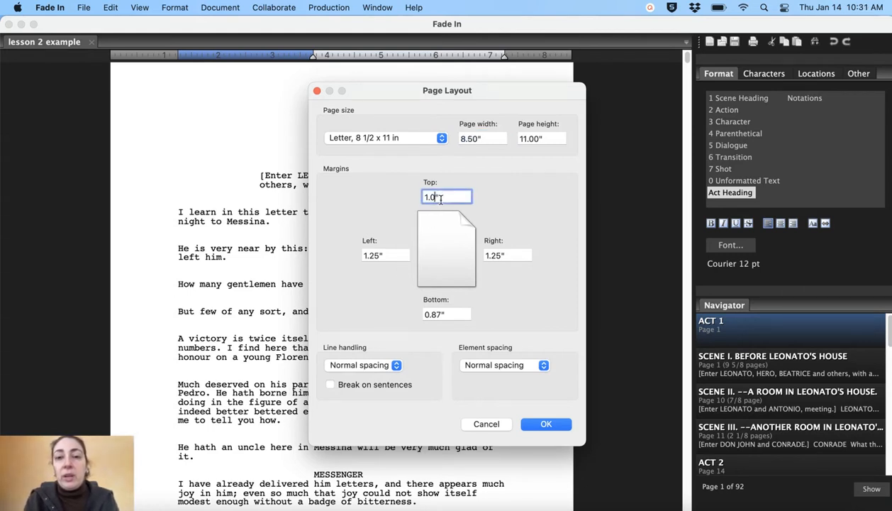
{"action": "left_click", "coordinate": [501, 257]}
{"action": "key", "text": "BackSpace"}
{"action": "key", "text": "BackSpace"}
{"action": "key", "text": "BackSpace"}
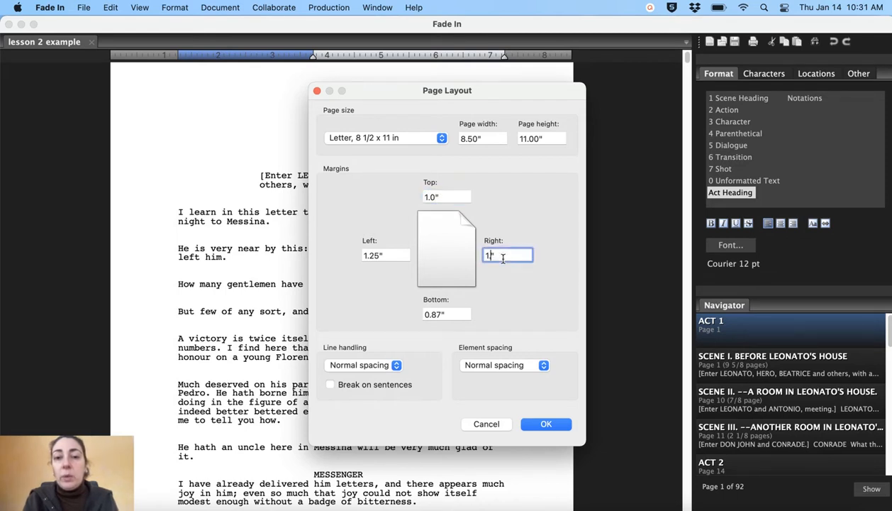
{"action": "type", "text": ".0"}
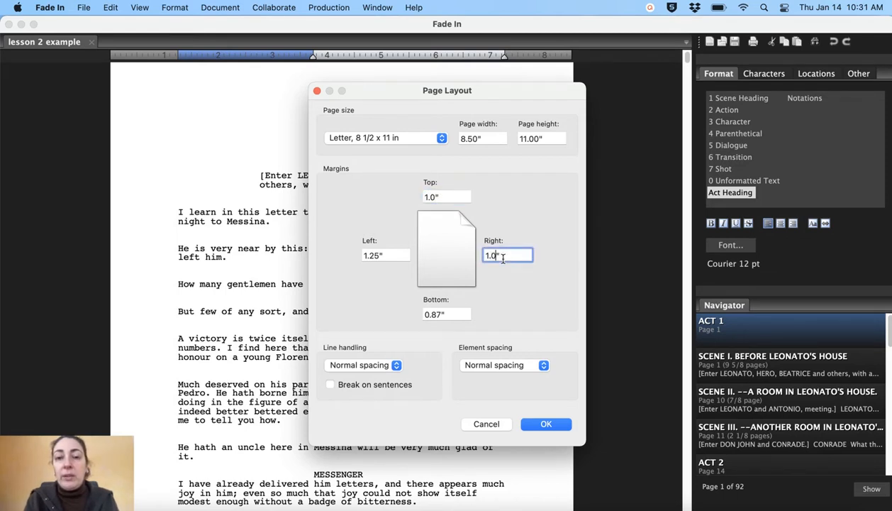
- Set the bottom margin to 1.0" and the left margin to 1.5", and apply the page layout
{"action": "left_click", "coordinate": [441, 315]}
{"action": "key", "text": "BackSpace"}
{"action": "key", "text": "BackSpace"}
{"action": "key", "text": "BackSpace"}
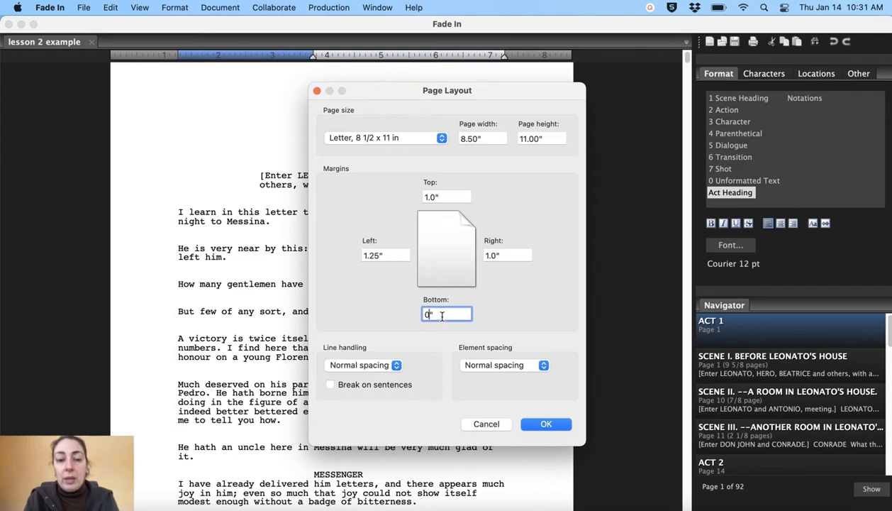
{"action": "key", "text": "BackSpace"}
{"action": "type", "text": "1.0"}
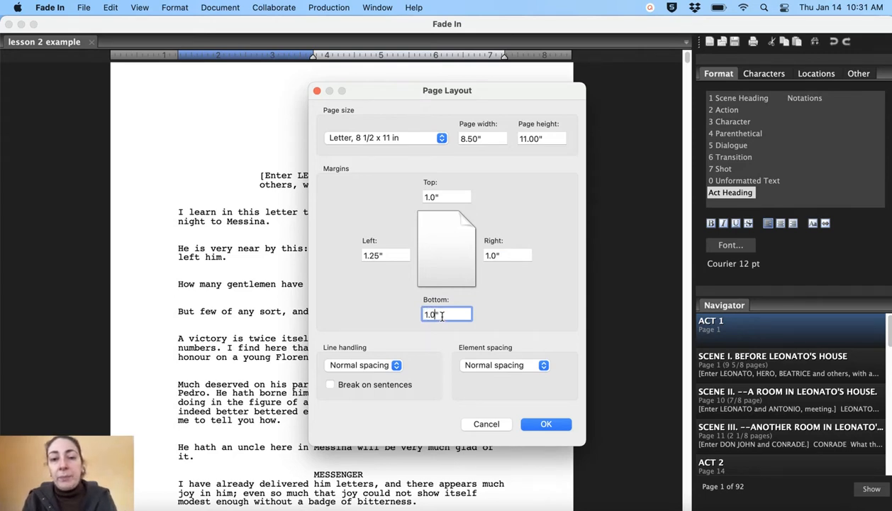
{"action": "left_click", "coordinate": [375, 258]}
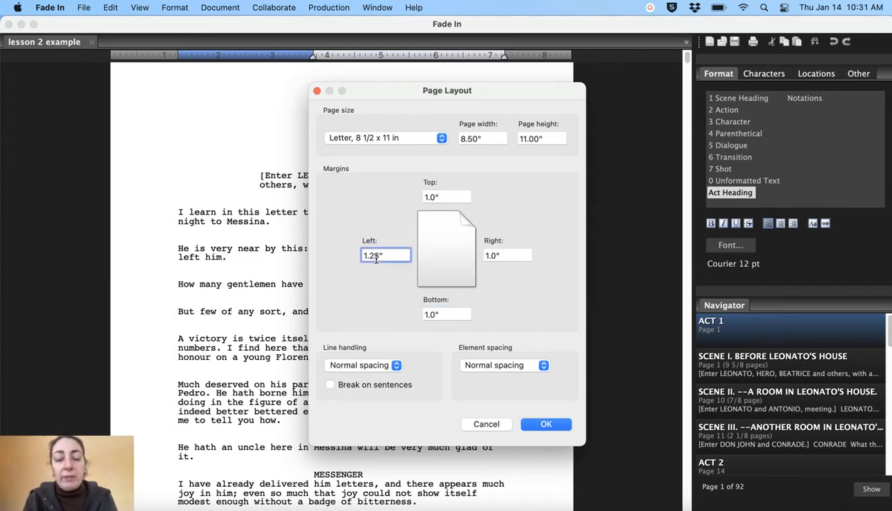
{"action": "key", "text": "BackSpace"}
{"action": "key", "text": "BackSpace"}
{"action": "type", "text": "5"}
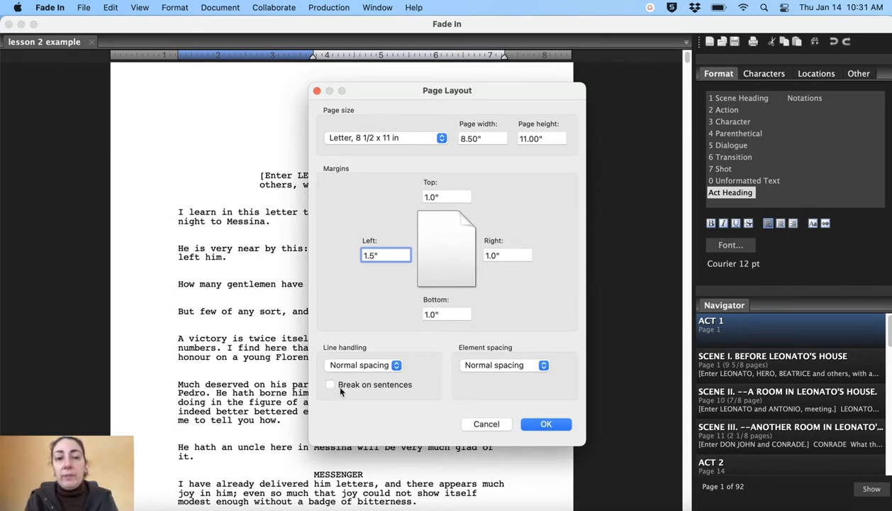
{"action": "left_click", "coordinate": [546, 424]}
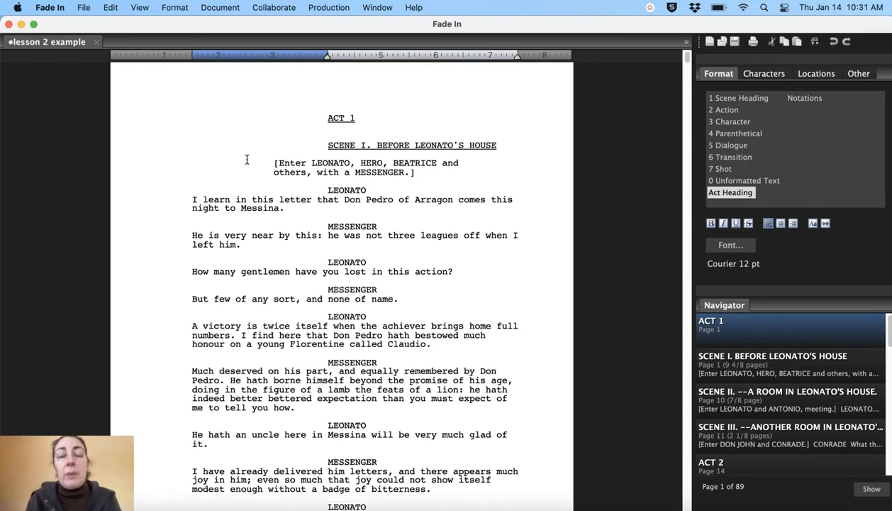
- Examine the Dialogue element style's settings and font options without changing them
{"action": "left_click", "coordinate": [174, 13]}
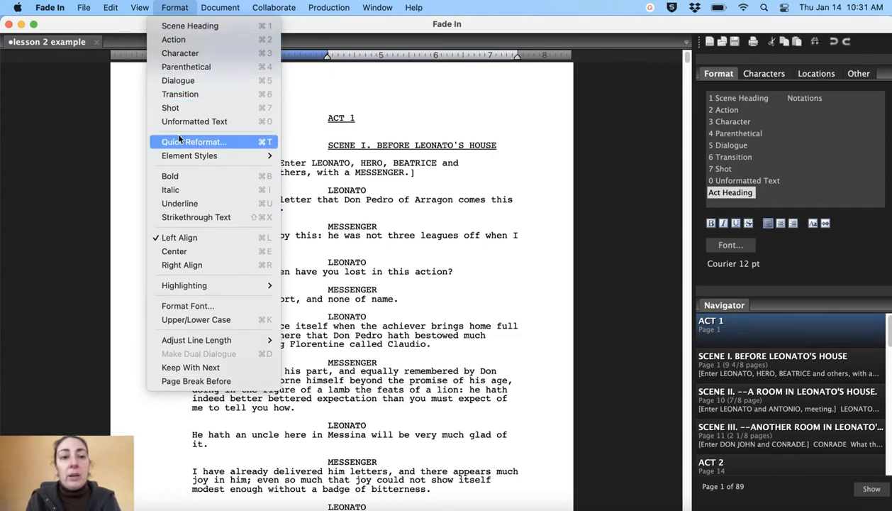
{"action": "mouse_move", "coordinate": [181, 152]}
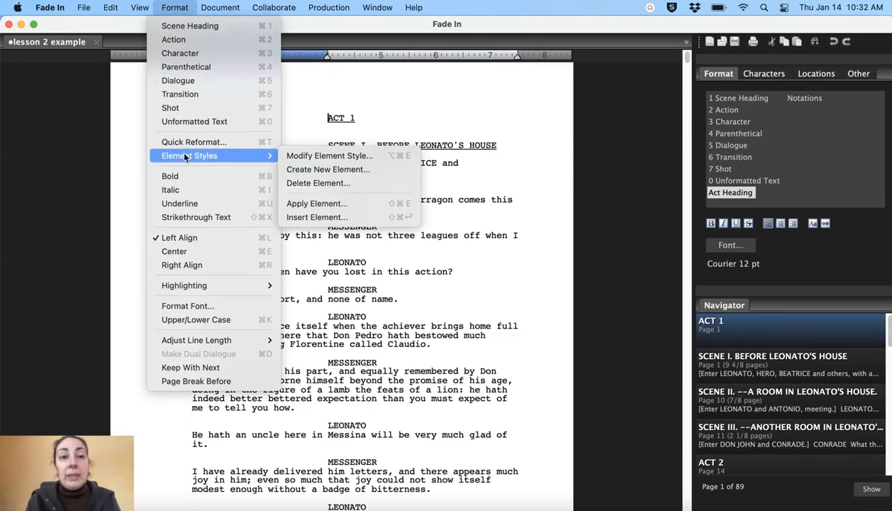
{"action": "left_click", "coordinate": [302, 155]}
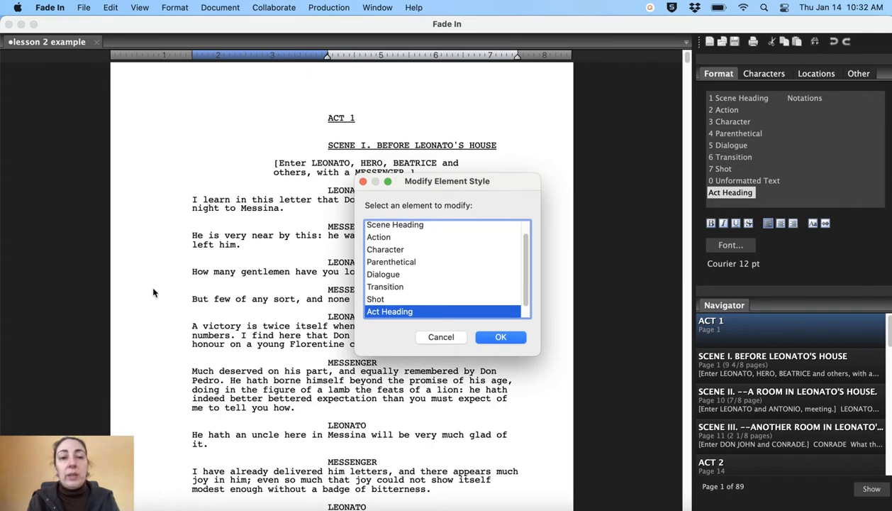
{"action": "left_click", "coordinate": [392, 276]}
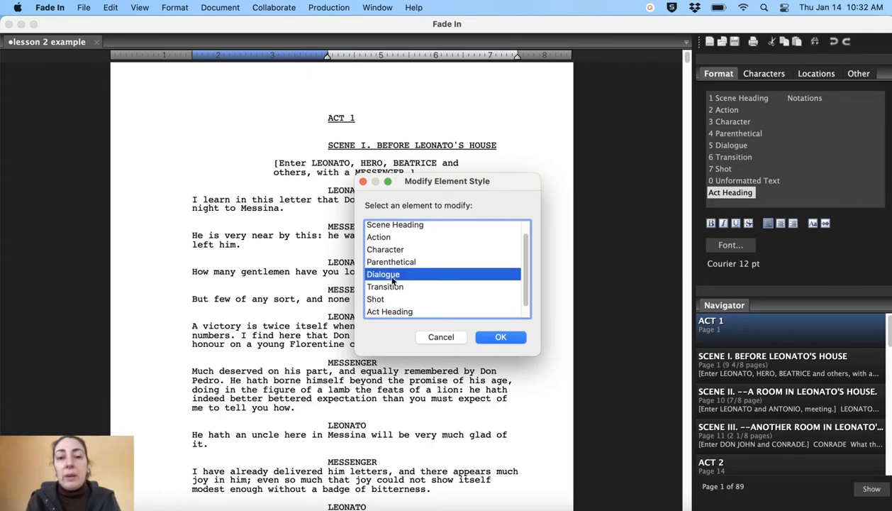
{"action": "left_click", "coordinate": [500, 338]}
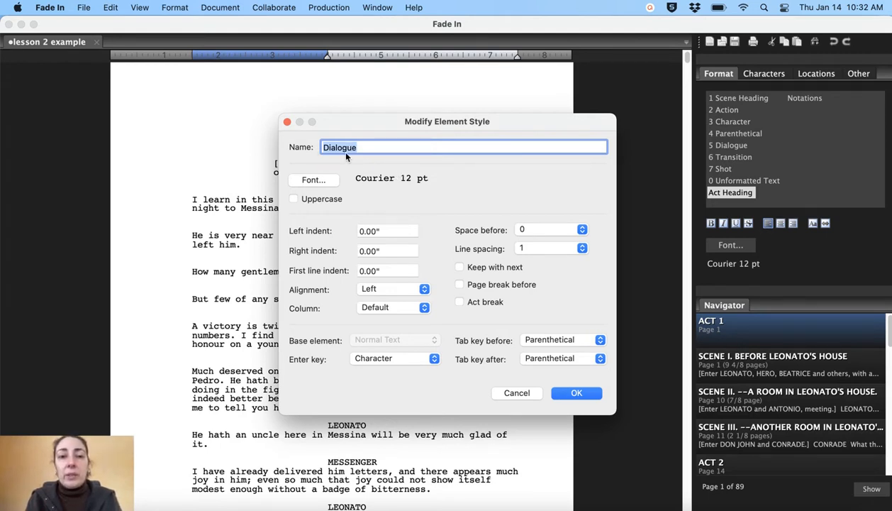
{"action": "left_click", "coordinate": [326, 182]}
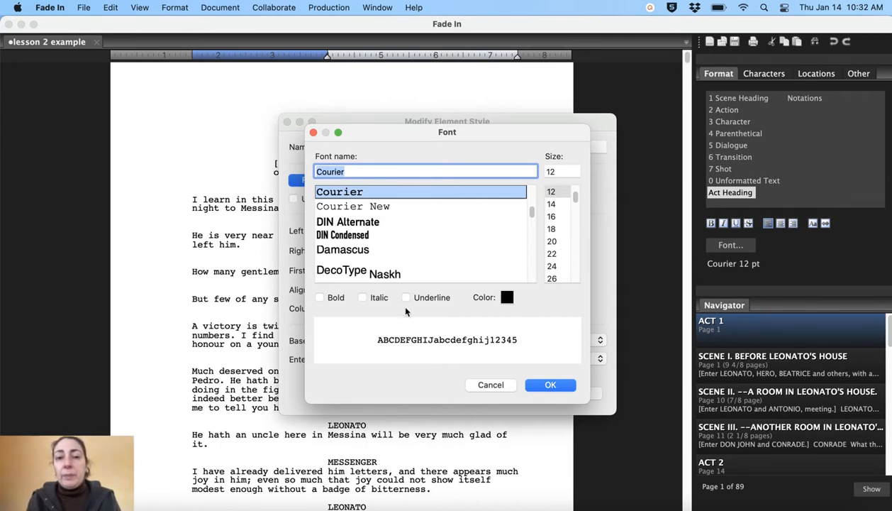
{"action": "left_click", "coordinate": [547, 387]}
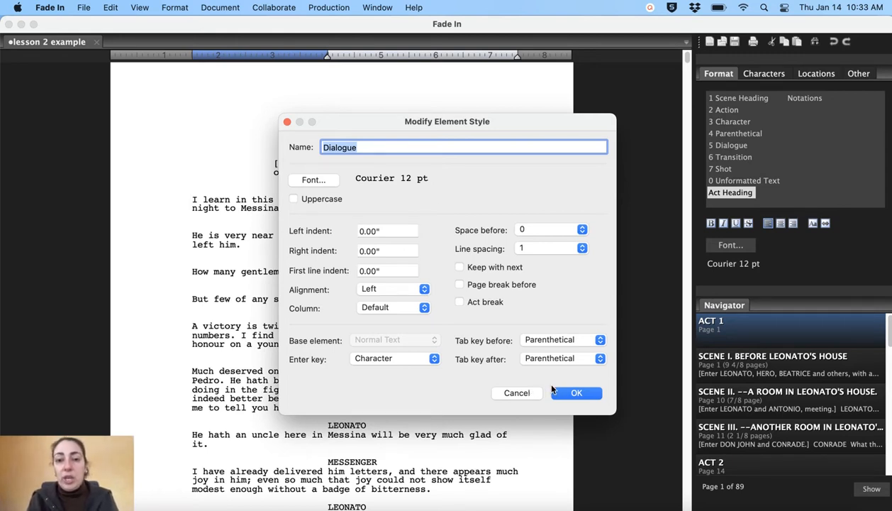
{"action": "left_click", "coordinate": [516, 393]}
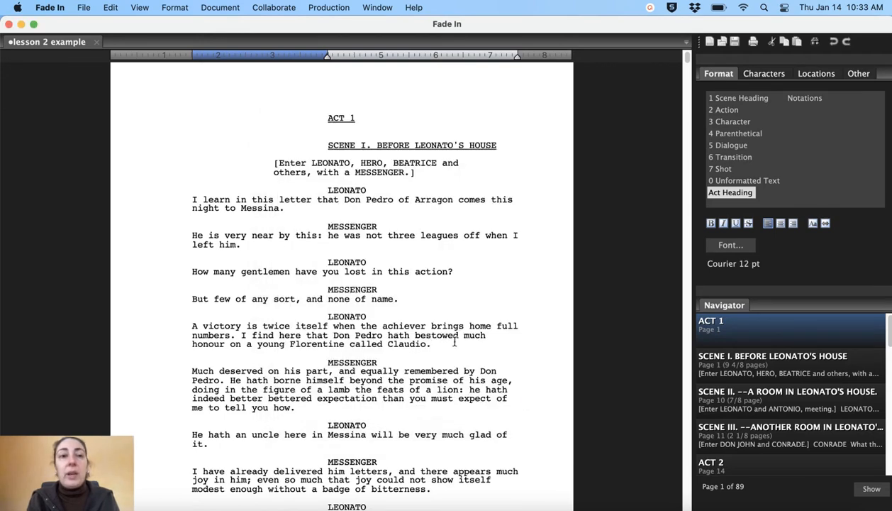
- Change the Normal Text element style's font to Times New Roman and apply it to all built-in styles based on it
{"action": "left_click", "coordinate": [183, 14]}
{"action": "mouse_move", "coordinate": [180, 153]}
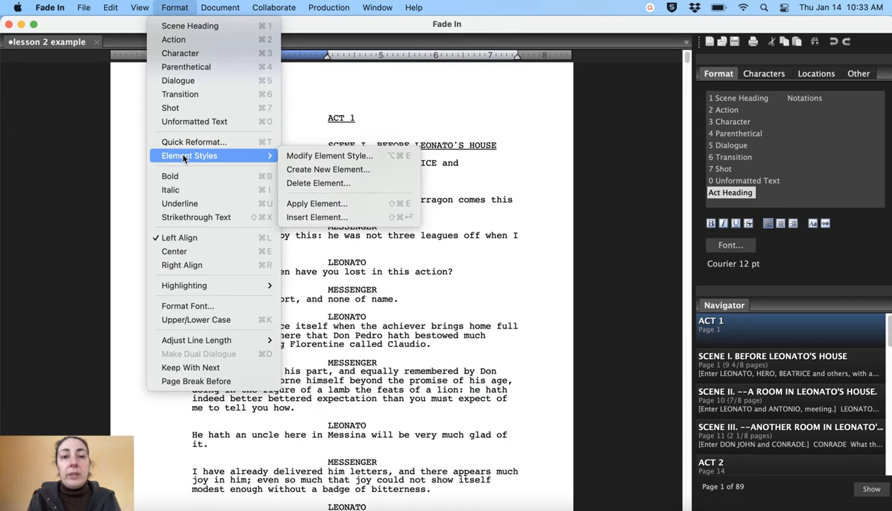
{"action": "left_click", "coordinate": [298, 154]}
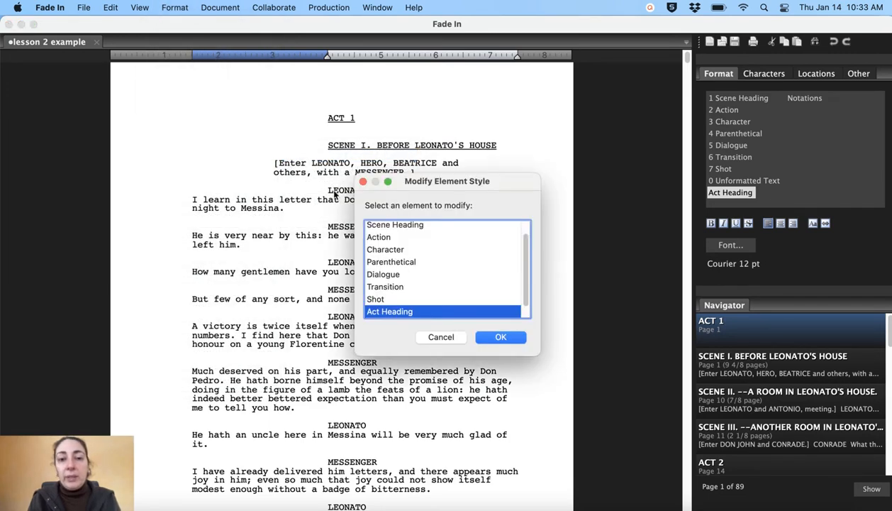
{"action": "scroll", "coordinate": [433, 254], "scroll_direction": "up", "scroll_amount": 2}
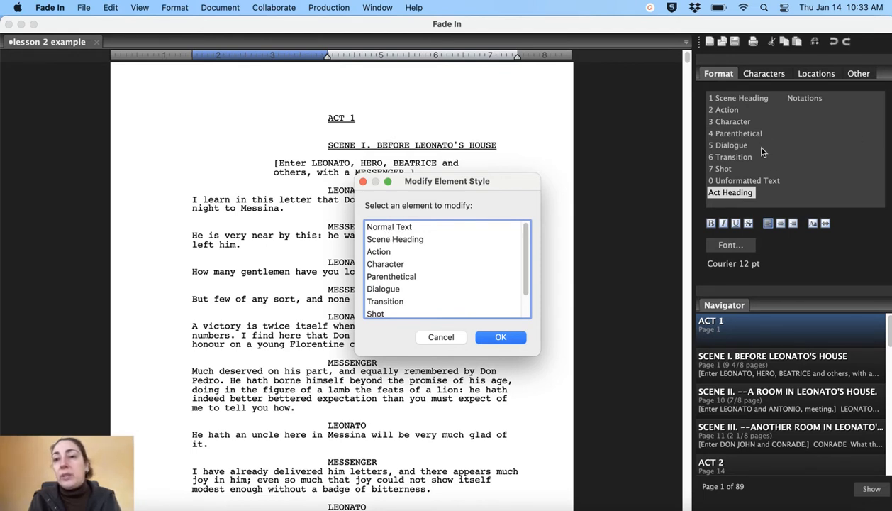
{"action": "left_click", "coordinate": [409, 232]}
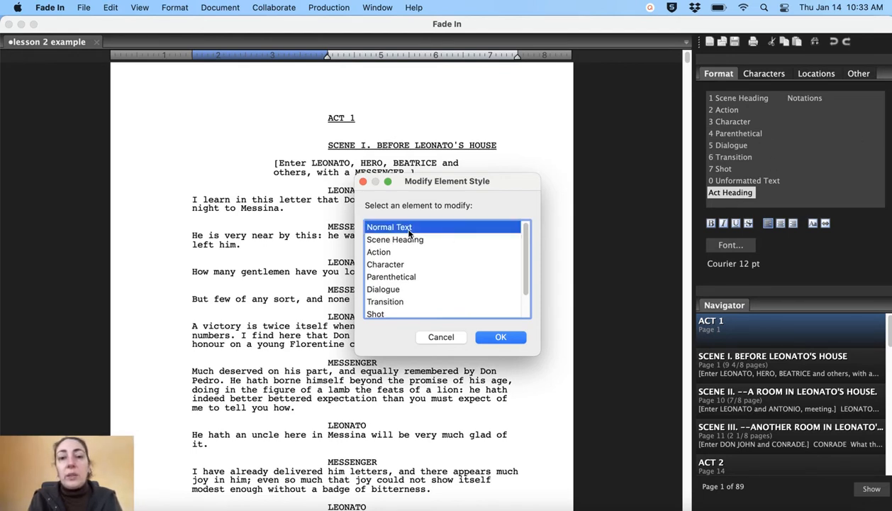
{"action": "left_click", "coordinate": [500, 338]}
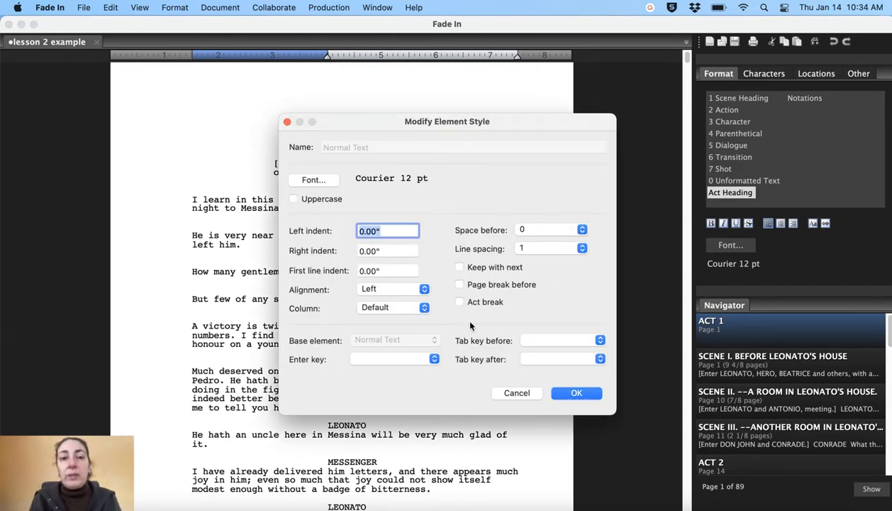
{"action": "left_click", "coordinate": [317, 183]}
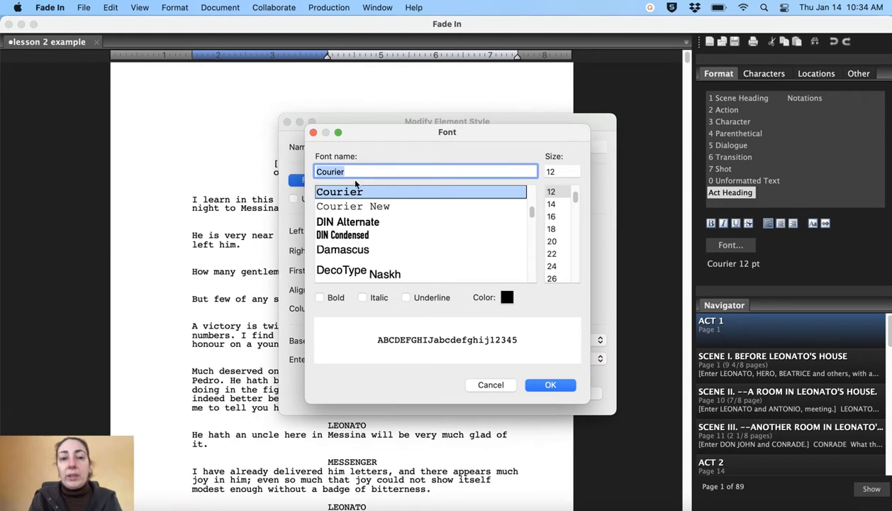
{"action": "type", "text": "time"}
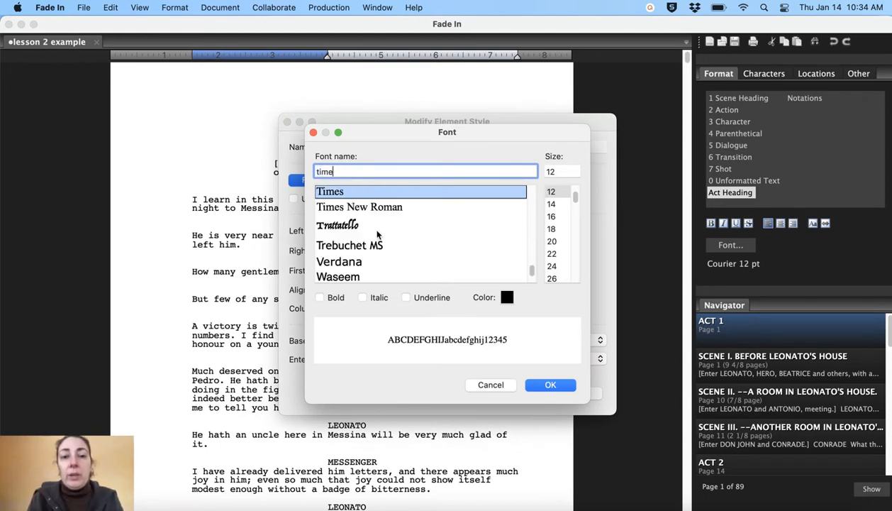
{"action": "left_click", "coordinate": [374, 210]}
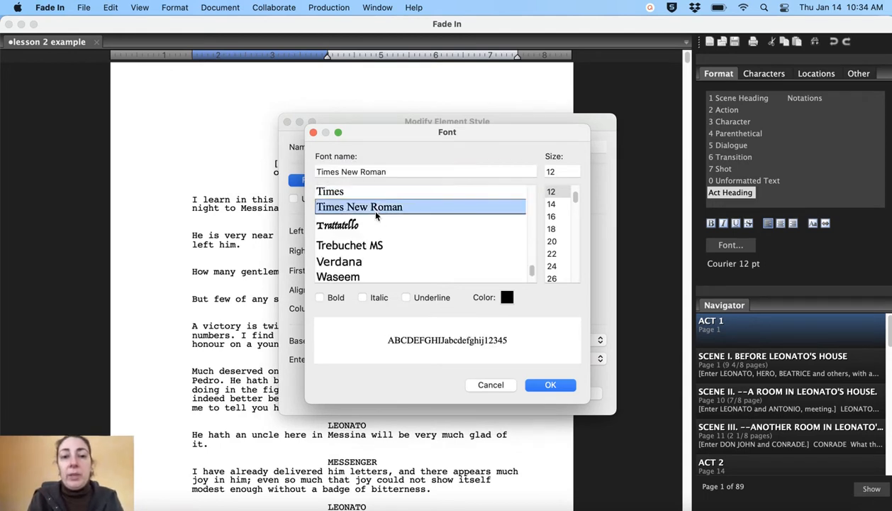
{"action": "left_click", "coordinate": [546, 386]}
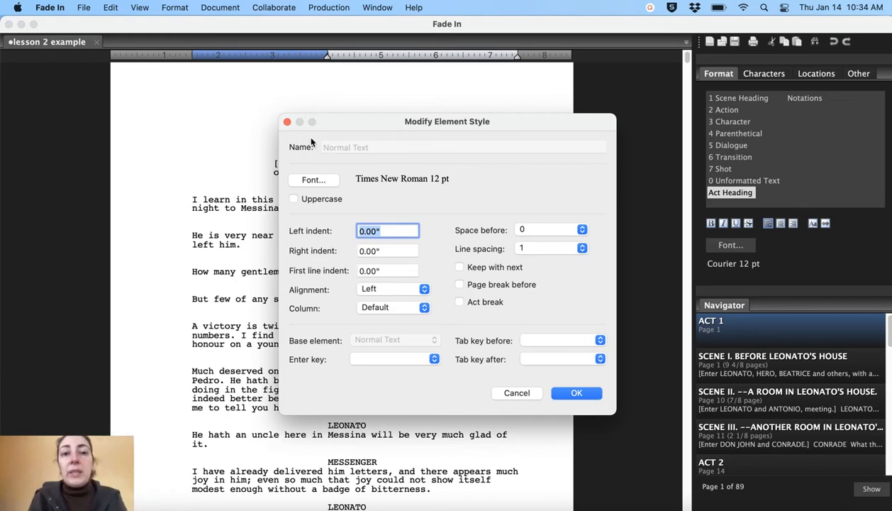
{"action": "left_click", "coordinate": [579, 392]}
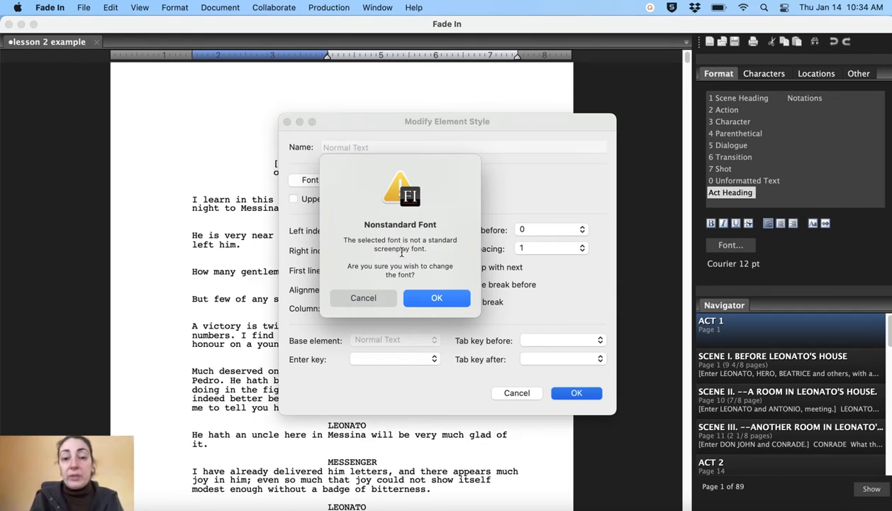
{"action": "left_click", "coordinate": [434, 301]}
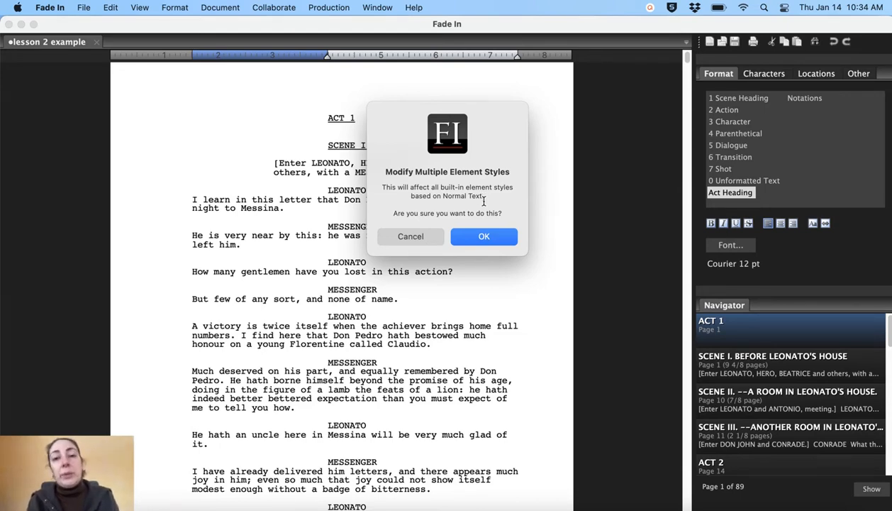
{"action": "left_click", "coordinate": [494, 239]}
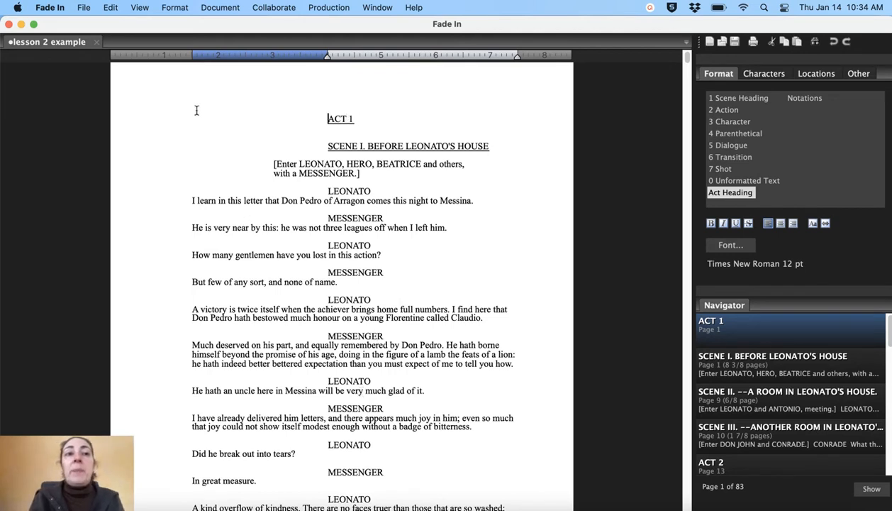
- Modify the Dialogue element style to use a left indent of 0.50"
{"action": "left_click", "coordinate": [175, 7]}
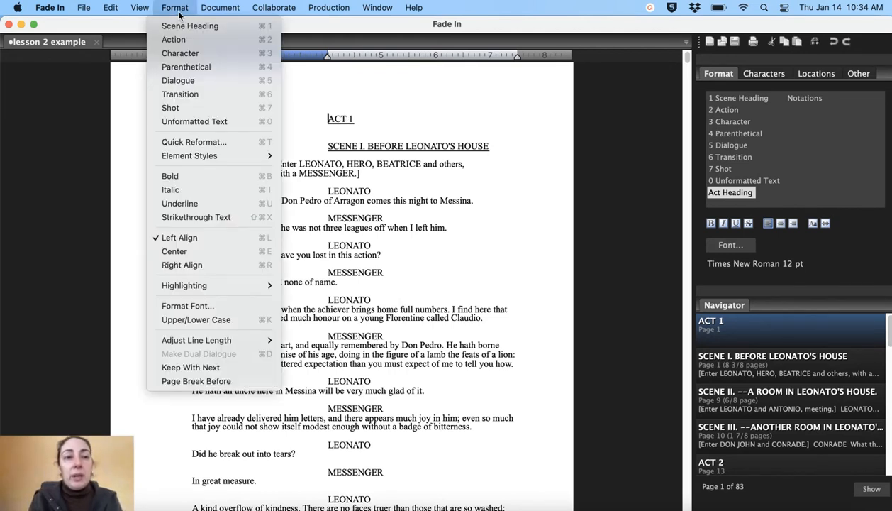
{"action": "mouse_move", "coordinate": [199, 154]}
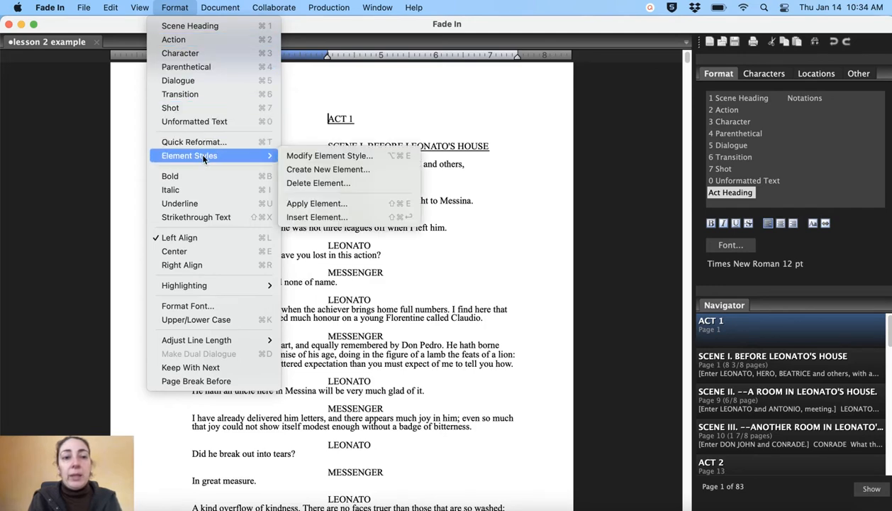
{"action": "left_click", "coordinate": [310, 156]}
{"action": "left_click", "coordinate": [387, 278]}
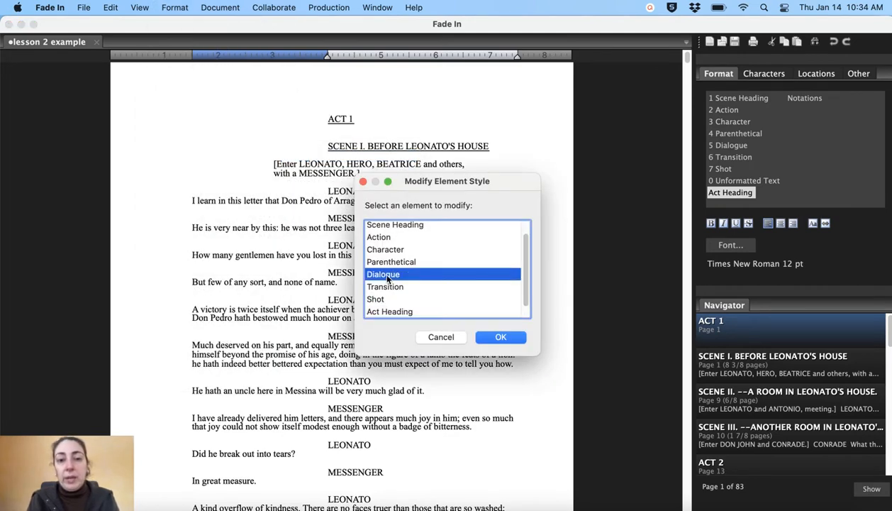
{"action": "left_click", "coordinate": [520, 341]}
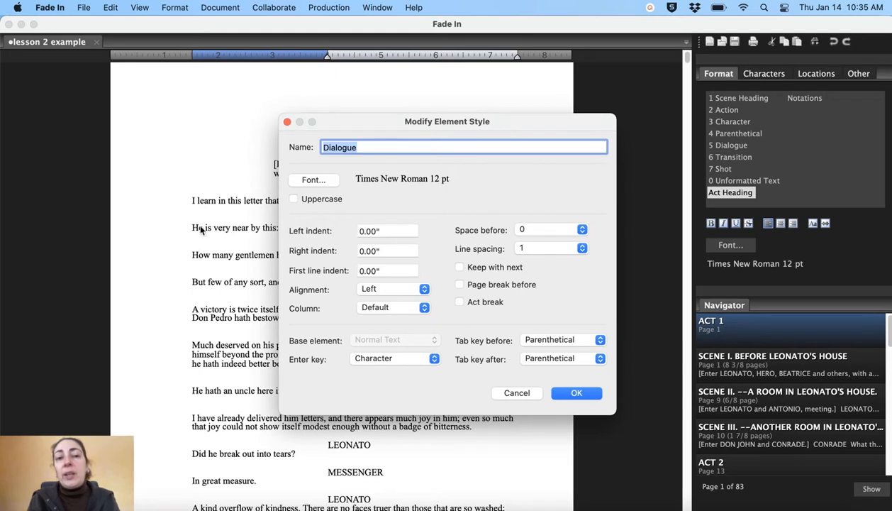
{"action": "left_click", "coordinate": [372, 235]}
{"action": "key", "text": "BackSpace"}
{"action": "type", "text": "5"}
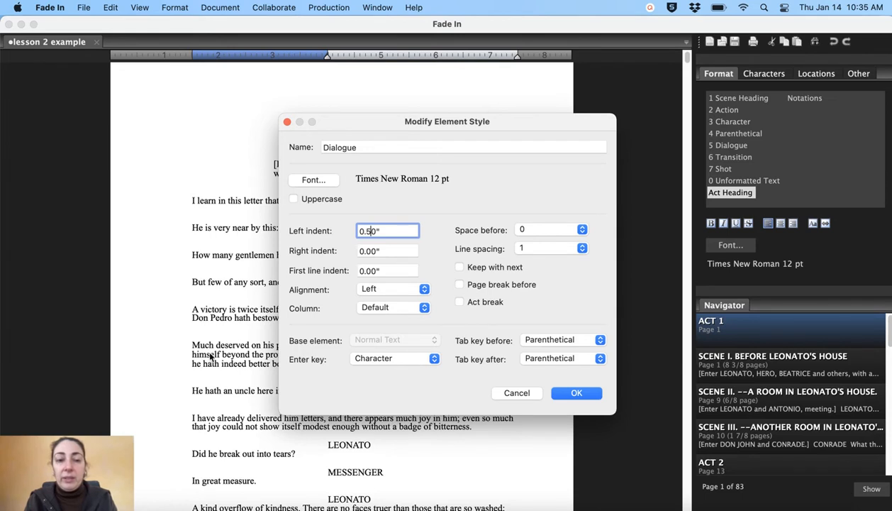
- Set the Dialogue element style's line spacing to 1.5 and apply the style changes
{"action": "left_click", "coordinate": [583, 250]}
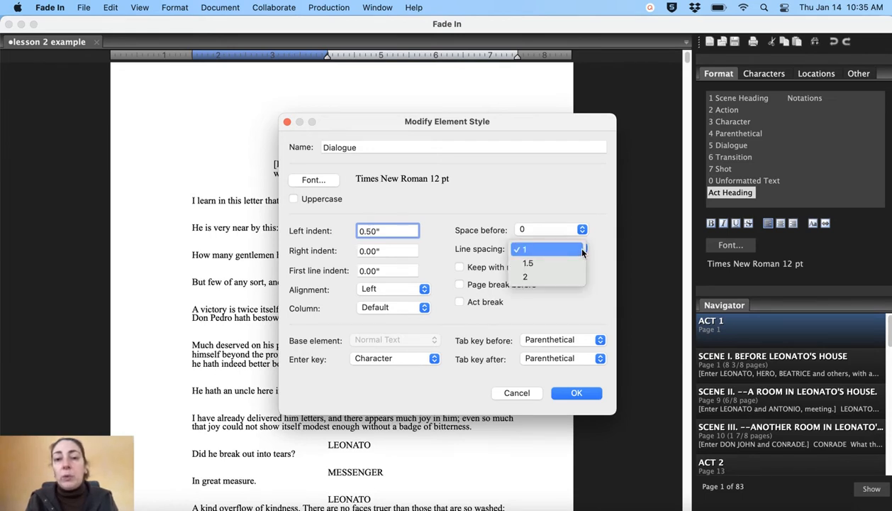
{"action": "left_click", "coordinate": [571, 264]}
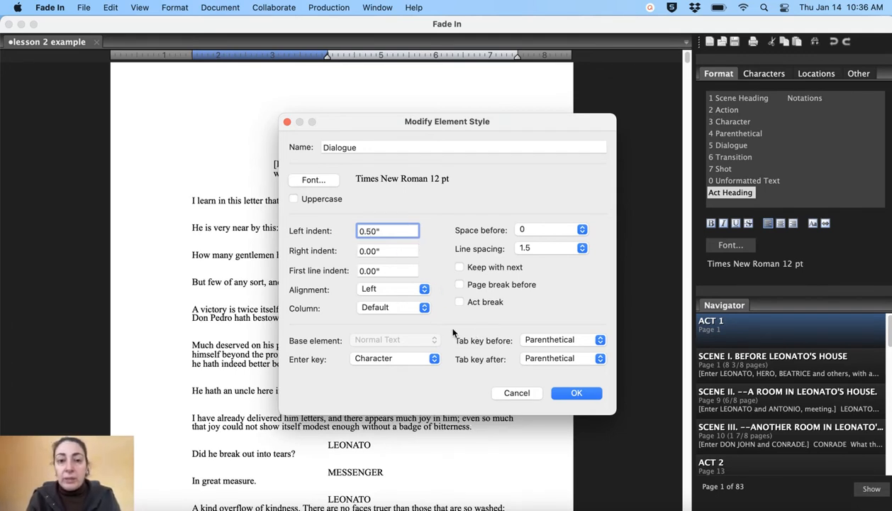
{"action": "left_click", "coordinate": [575, 393]}
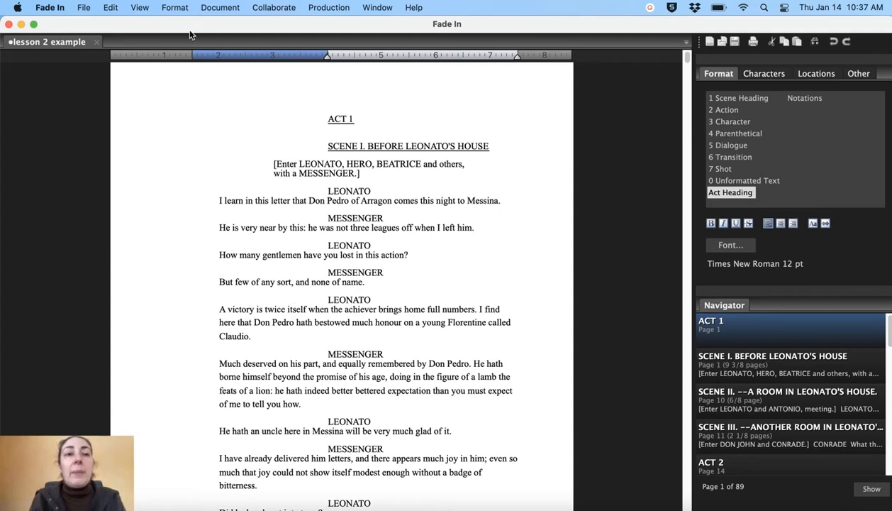
- Modify the Character element style so its space before is 1.5, and apply the change
{"action": "left_click", "coordinate": [177, 8]}
{"action": "mouse_move", "coordinate": [192, 153]}
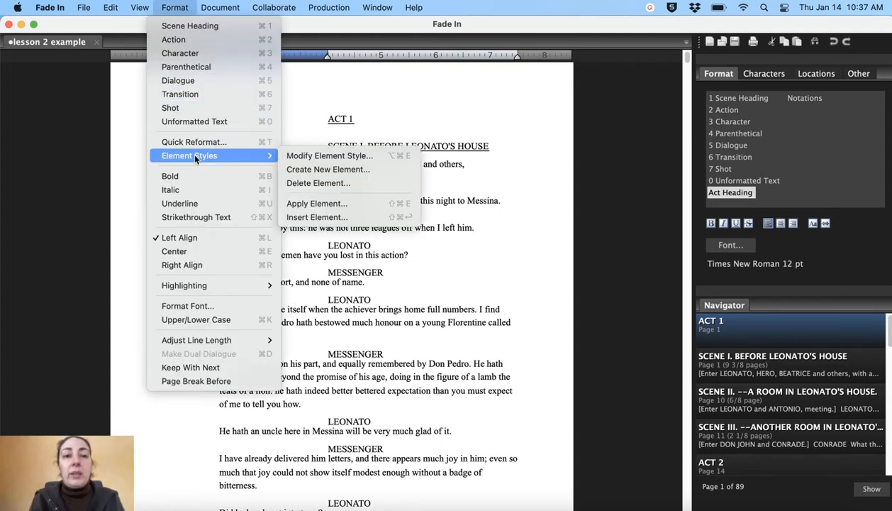
{"action": "left_click", "coordinate": [292, 154]}
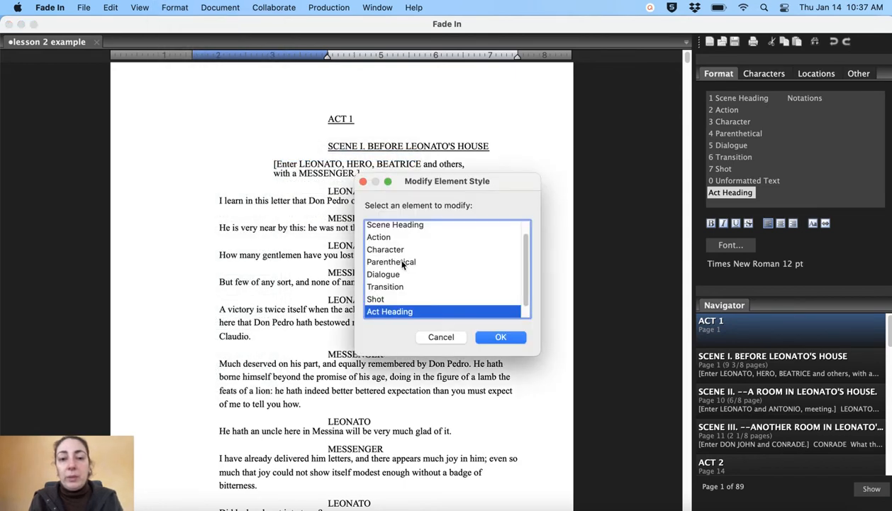
{"action": "left_click", "coordinate": [393, 248]}
{"action": "left_click", "coordinate": [499, 337]}
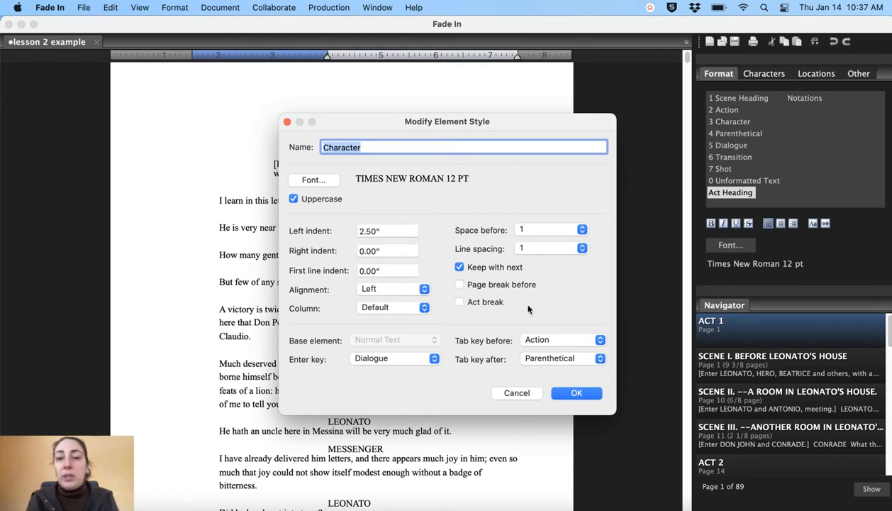
{"action": "left_click", "coordinate": [583, 231]}
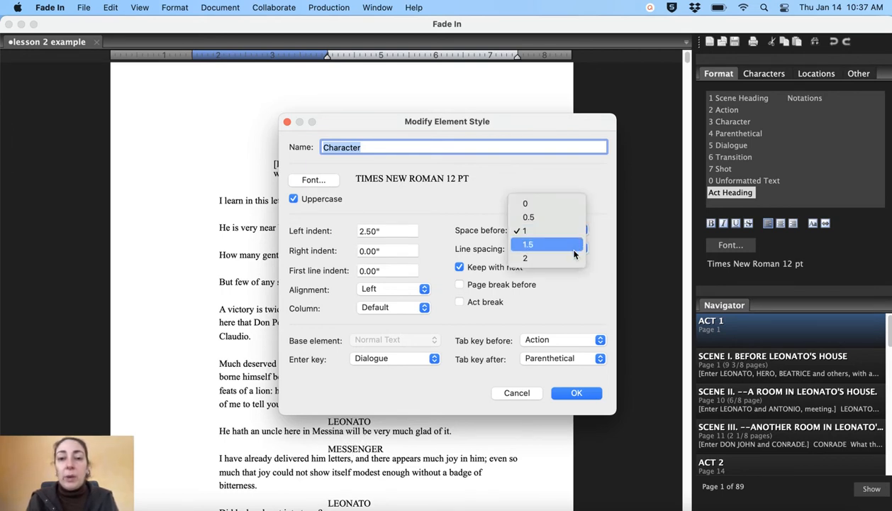
{"action": "left_click", "coordinate": [575, 245]}
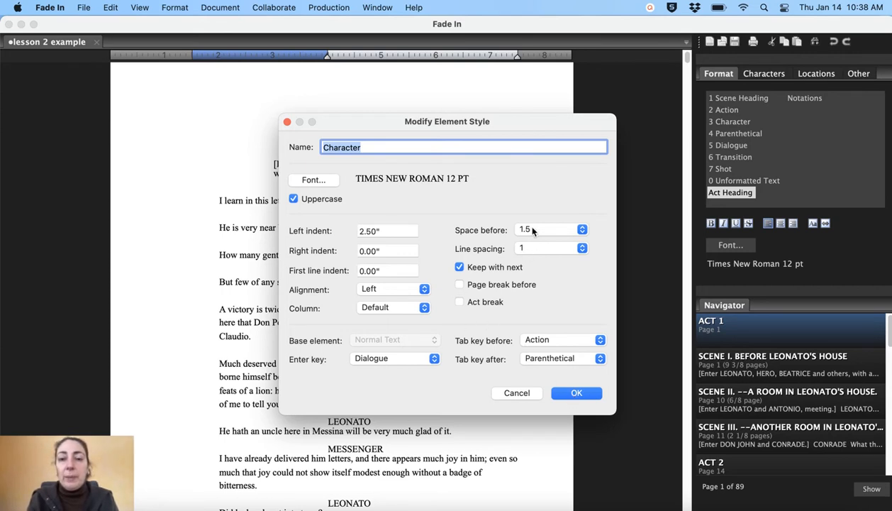
{"action": "left_click", "coordinate": [571, 392]}
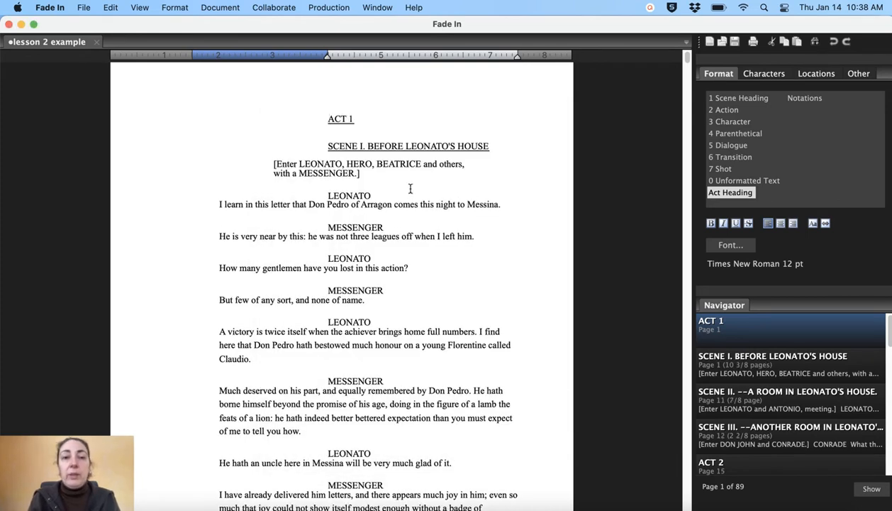
- Examine the Parenthetical element style's indents, spacing and following-element settings without changing them
{"action": "left_click", "coordinate": [177, 9]}
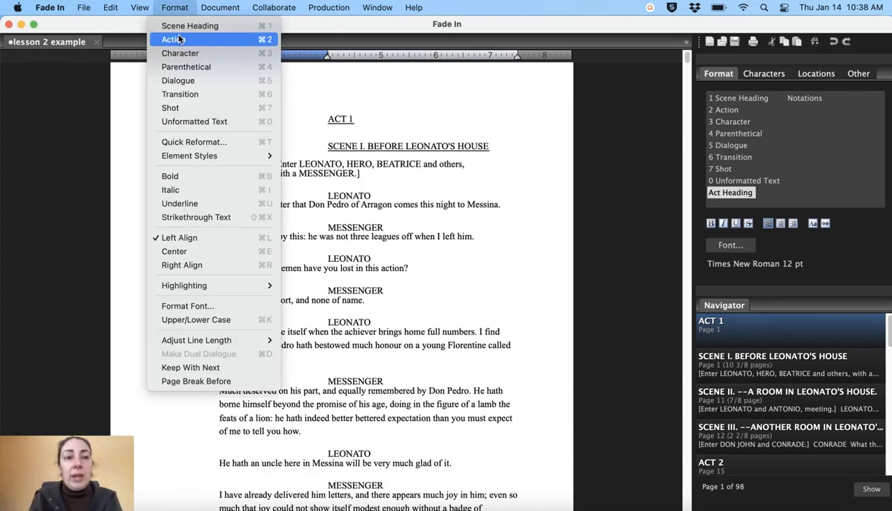
{"action": "mouse_move", "coordinate": [190, 153]}
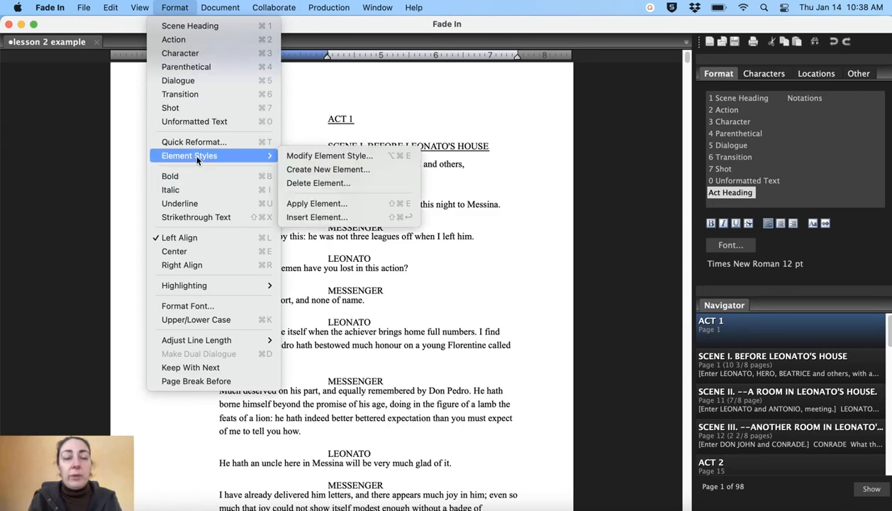
{"action": "left_click", "coordinate": [296, 156]}
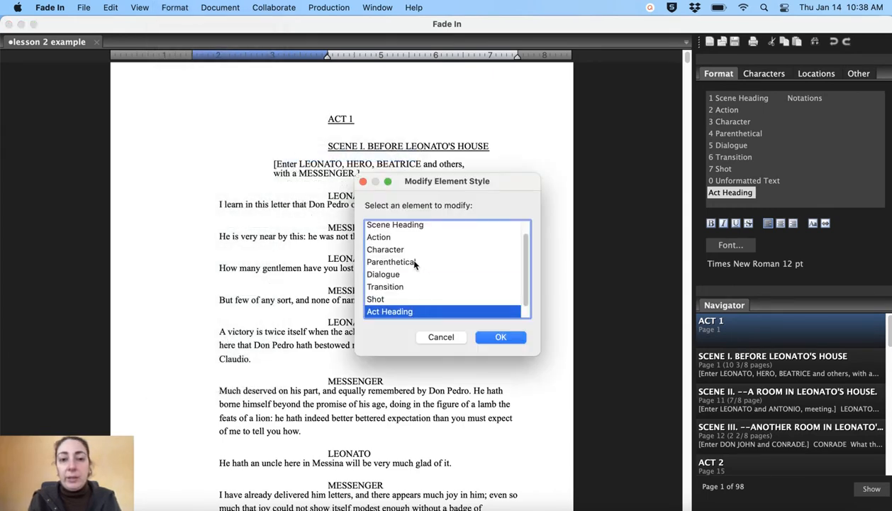
{"action": "left_click", "coordinate": [415, 262]}
{"action": "left_click", "coordinate": [501, 337]}
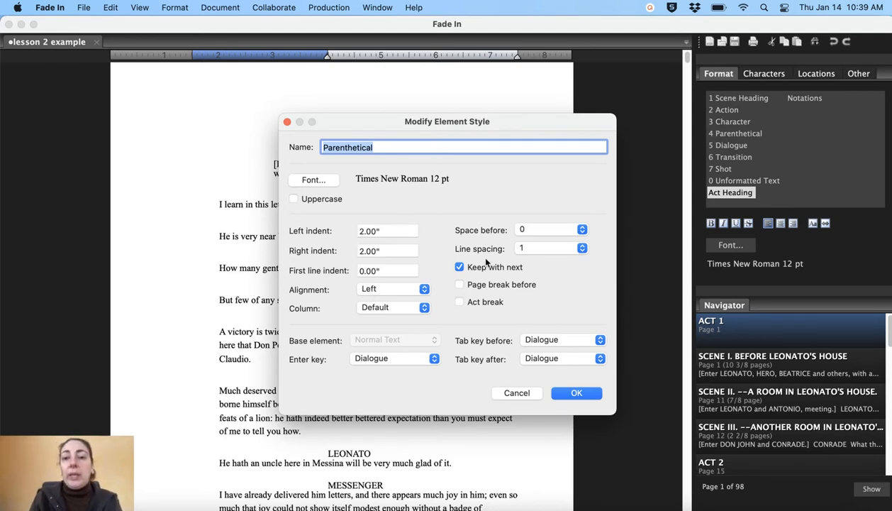
{"action": "left_click", "coordinate": [517, 392]}
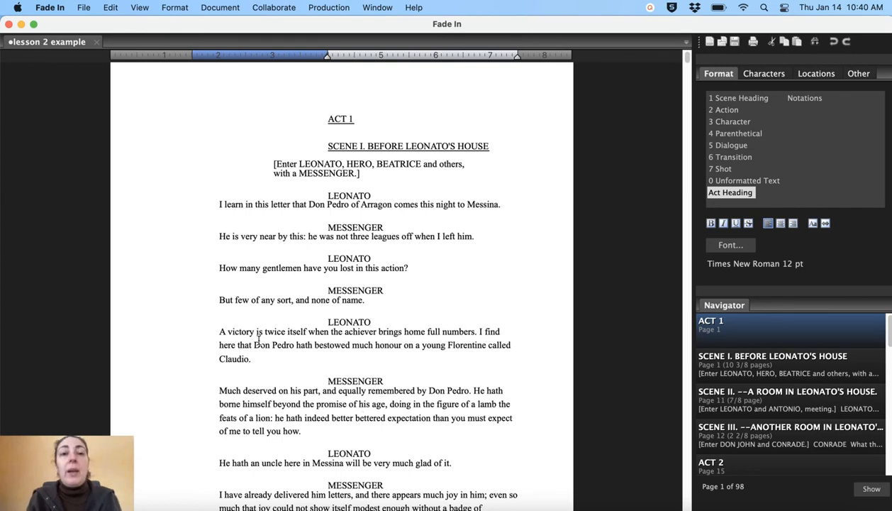
- Save the document's formatting as a template named test.fadein.template in the EXAMPLE DOCS folder and install it automatically
{"action": "left_click", "coordinate": [83, 7]}
{"action": "mouse_move", "coordinate": [106, 86]}
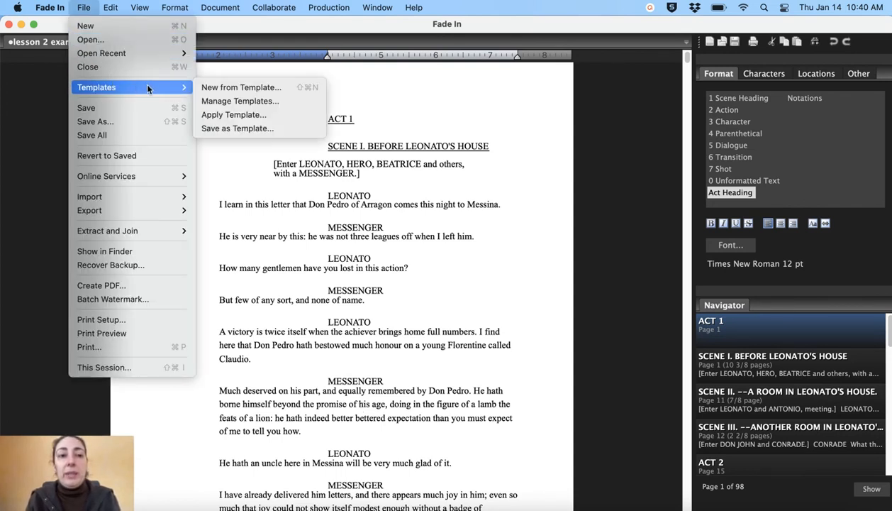
{"action": "left_click", "coordinate": [239, 130]}
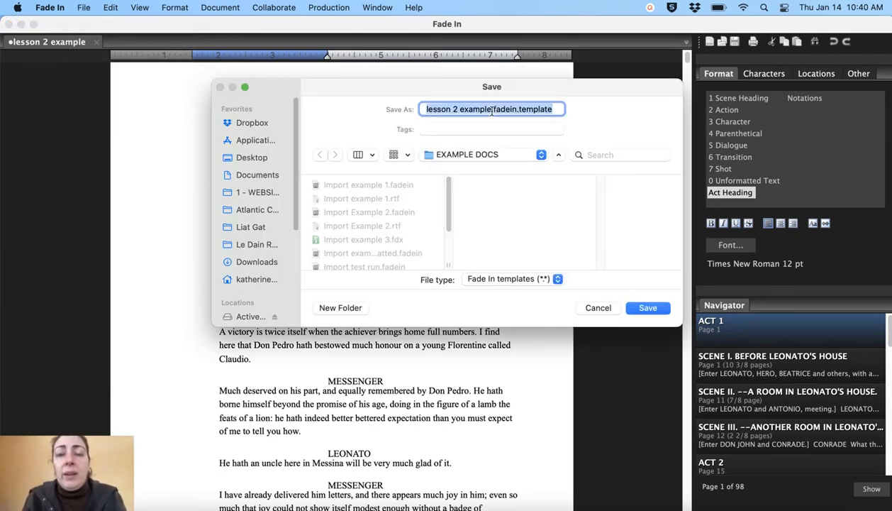
{"action": "left_click", "coordinate": [491, 110]}
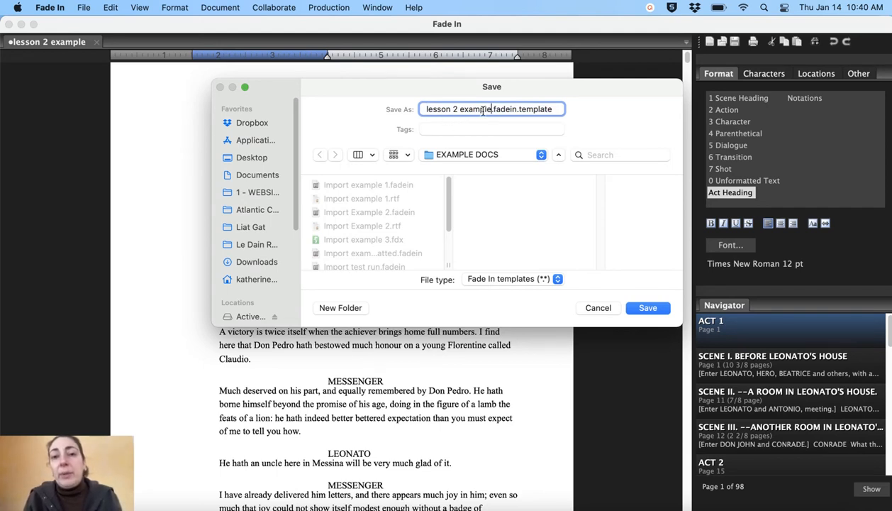
{"action": "key", "text": "BackSpace"}
{"action": "key", "text": "BackSpace"}
{"action": "key", "text": "BackSpace"}
{"action": "key", "text": "BackSpace"}
{"action": "key", "text": "BackSpace"}
{"action": "key", "text": "BackSpace"}
{"action": "key", "text": "BackSpace"}
{"action": "key", "text": "BackSpace"}
{"action": "key", "text": "BackSpace"}
{"action": "key", "text": "BackSpace"}
{"action": "key", "text": "BackSpace"}
{"action": "key", "text": "BackSpace"}
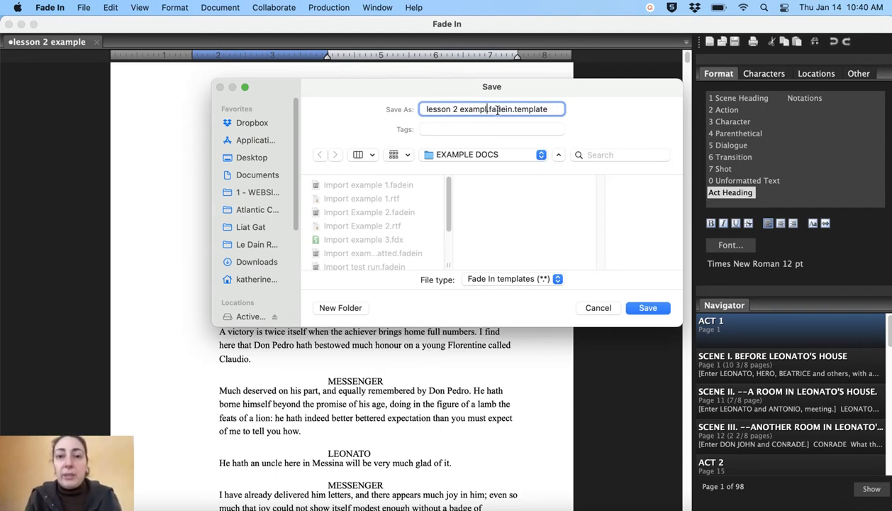
{"action": "key", "text": "BackSpace"}
{"action": "key", "text": "BackSpace"}
{"action": "key", "text": "BackSpace"}
{"action": "key", "text": "BackSpace"}
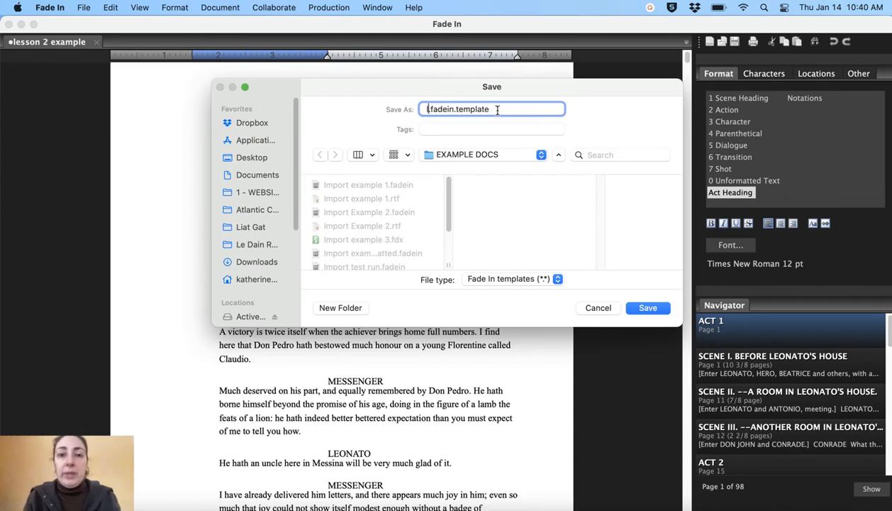
{"action": "type", "text": "test"}
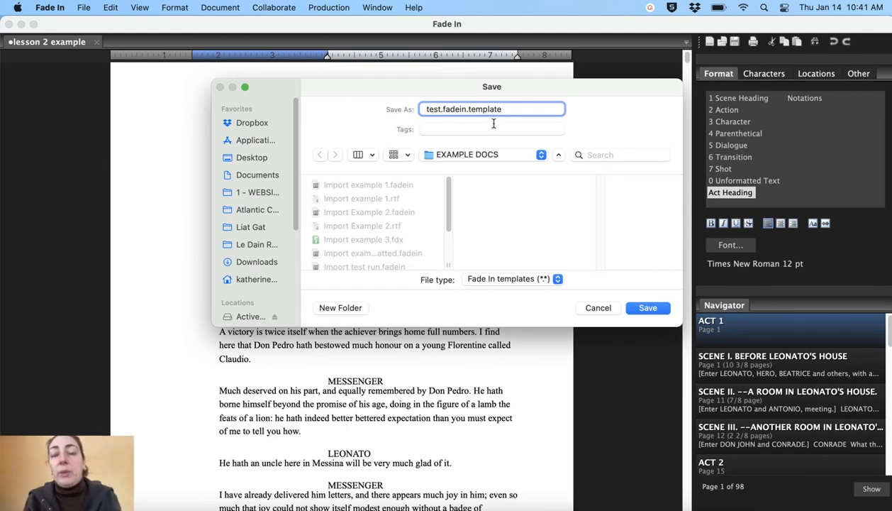
{"action": "left_click", "coordinate": [647, 308]}
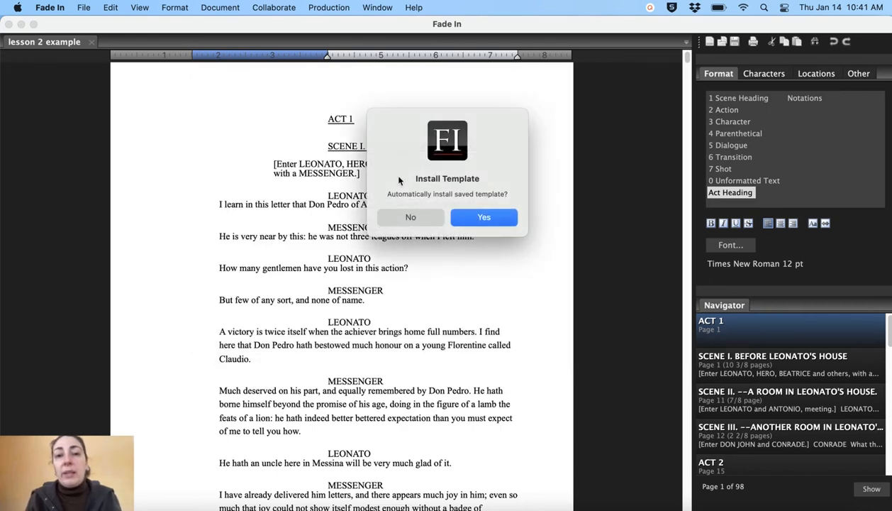
{"action": "left_click", "coordinate": [465, 211]}
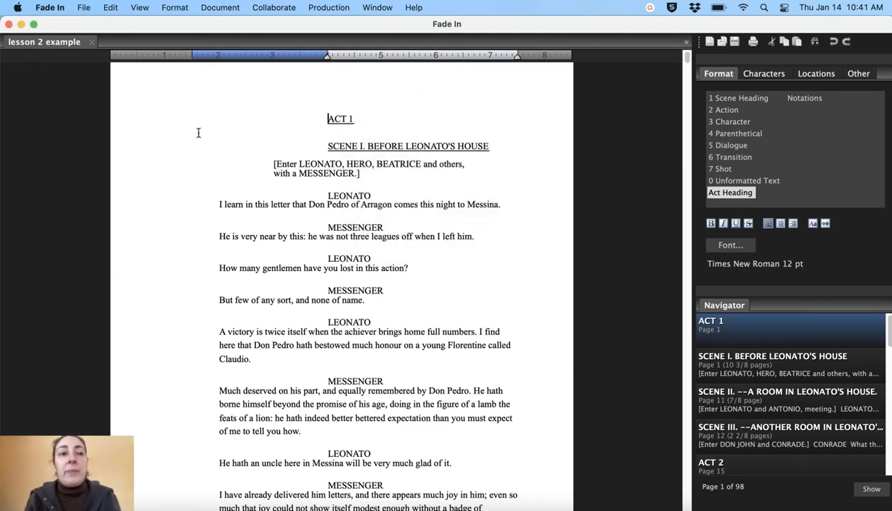
- Apply the installed "test" template to the lesson 2 example script
{"action": "left_click", "coordinate": [83, 7]}
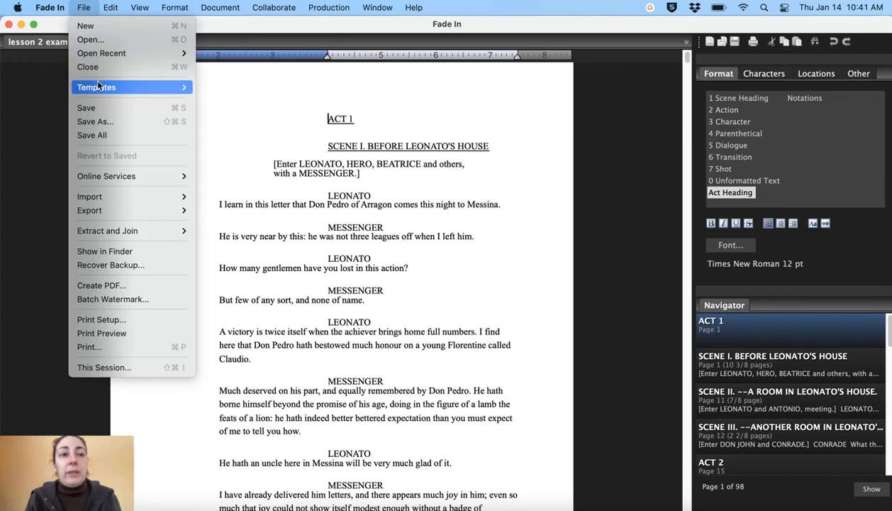
{"action": "mouse_move", "coordinate": [99, 86]}
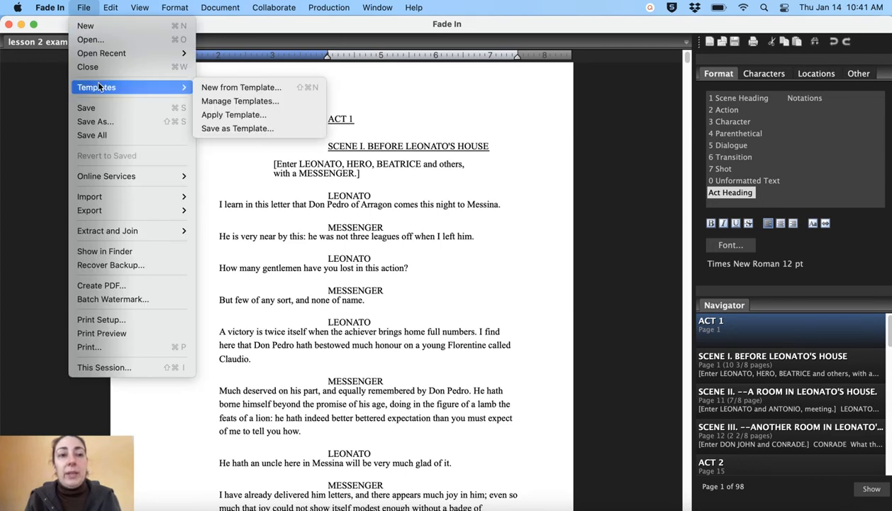
{"action": "left_click", "coordinate": [223, 115]}
{"action": "scroll", "coordinate": [428, 286], "scroll_direction": "down", "scroll_amount": 1}
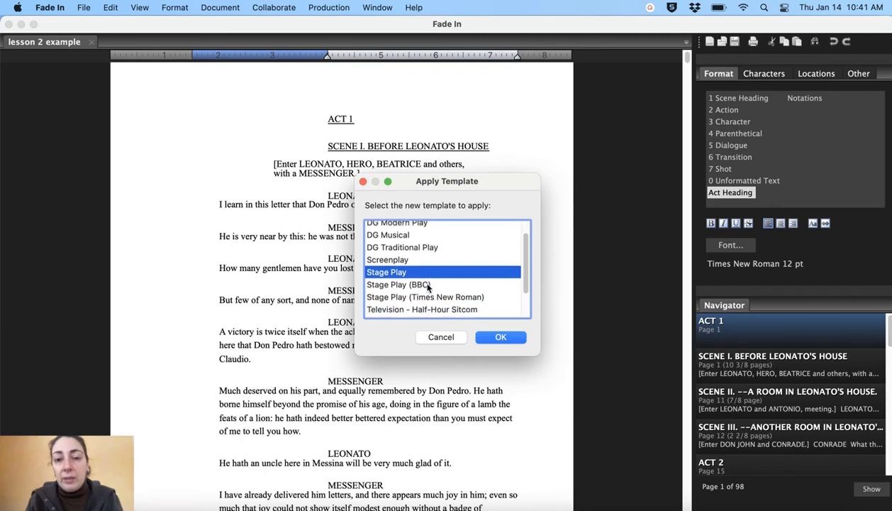
{"action": "scroll", "coordinate": [428, 287], "scroll_direction": "down", "scroll_amount": 3}
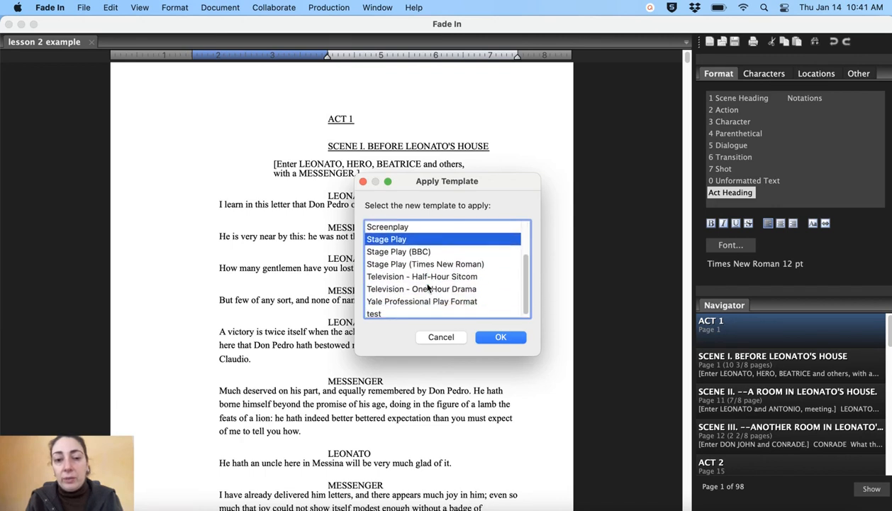
{"action": "left_click", "coordinate": [400, 312]}
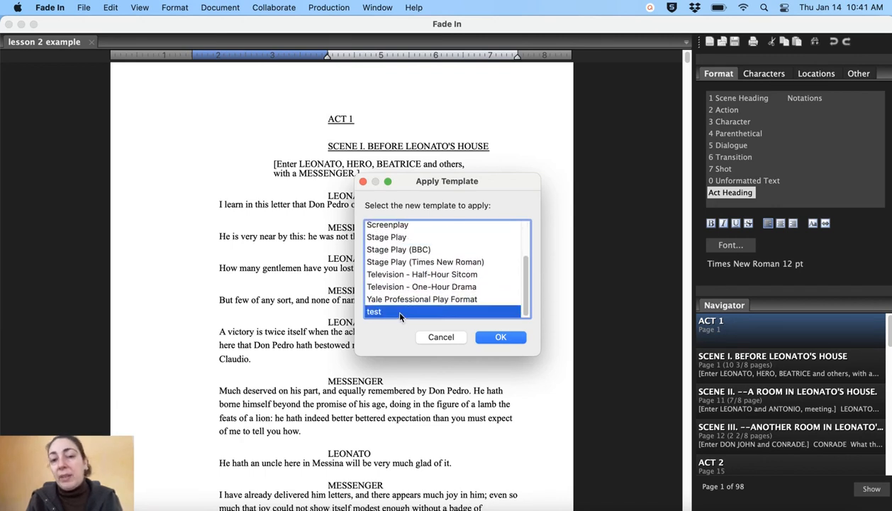
{"action": "left_click", "coordinate": [502, 337]}
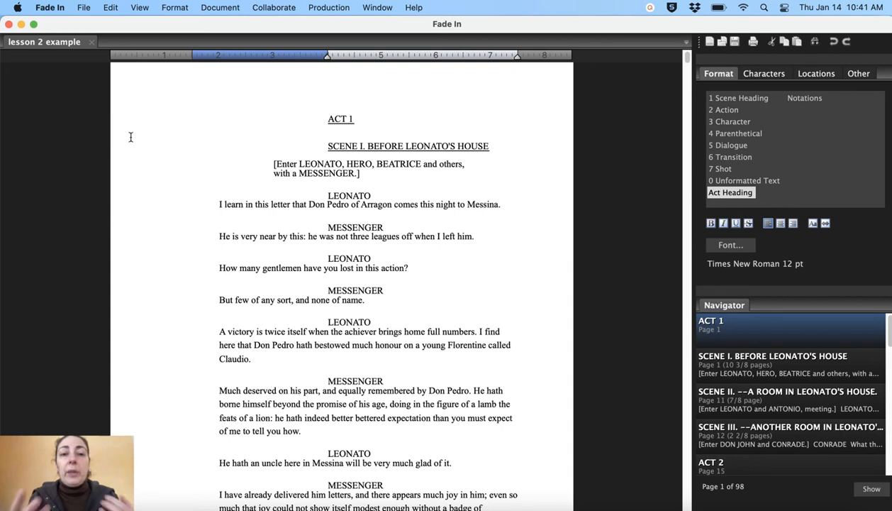
- Remove the installed "test" template from the template manager, confirming its deletion
{"action": "left_click", "coordinate": [85, 8]}
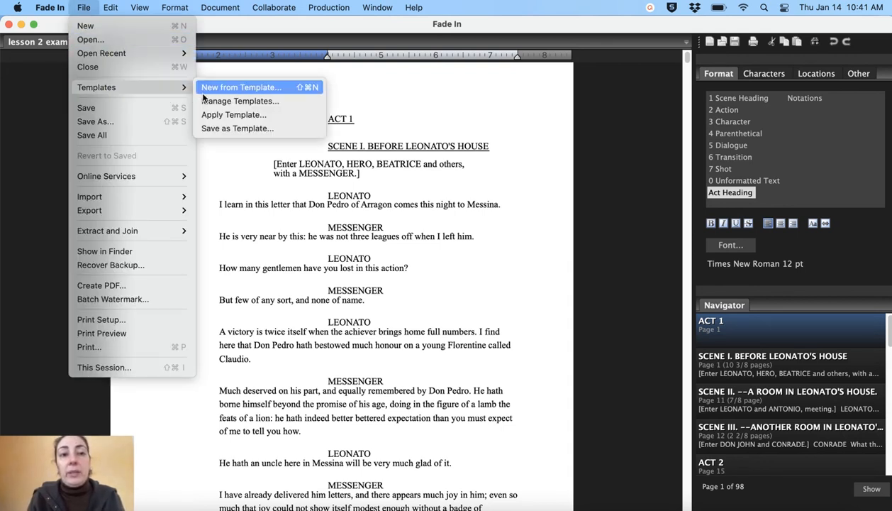
{"action": "left_click", "coordinate": [209, 103]}
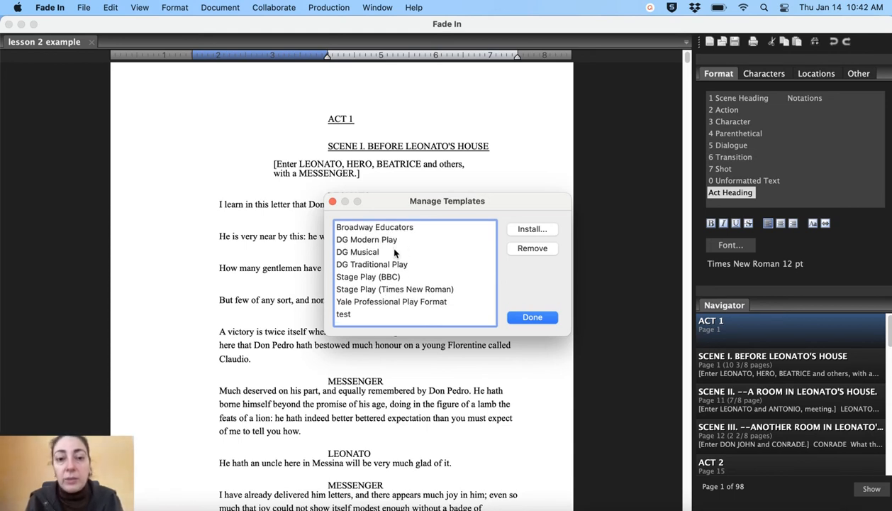
{"action": "left_click", "coordinate": [381, 312]}
{"action": "left_click", "coordinate": [531, 249]}
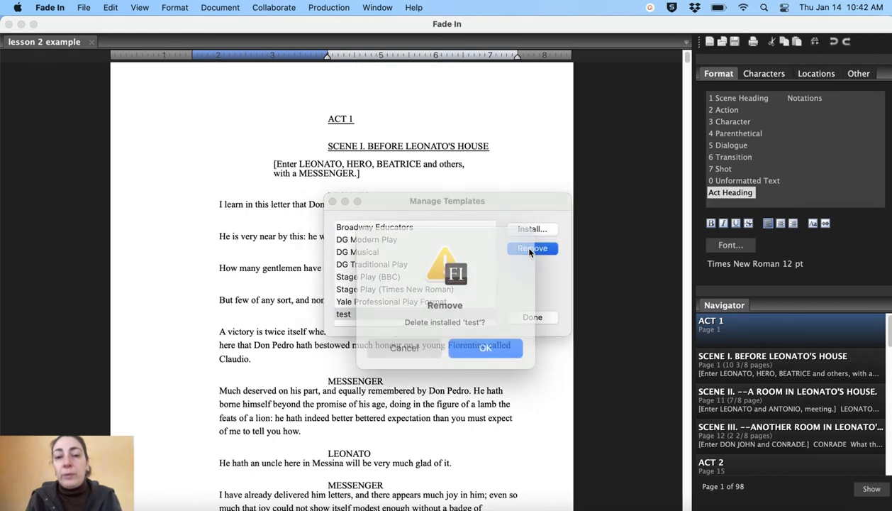
{"action": "left_click", "coordinate": [483, 344]}
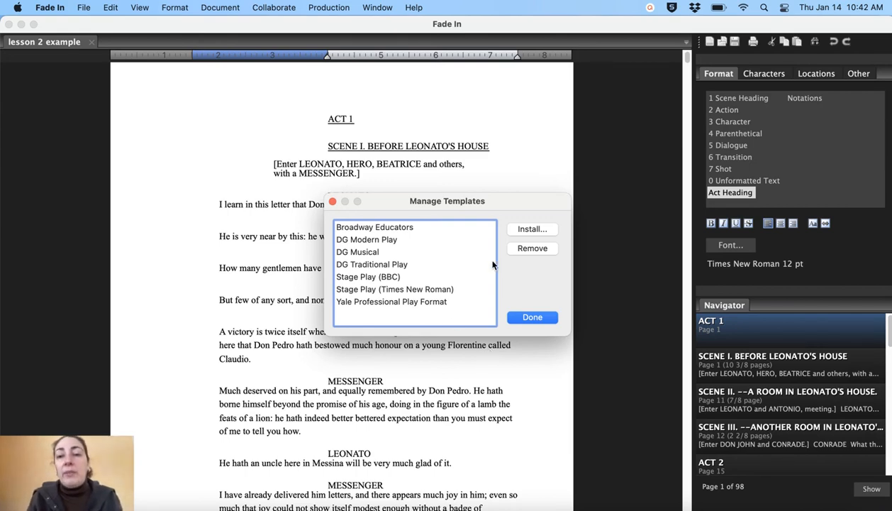
- Install test.fadein.template from the EXAMPLE DOCS folder as a template and close the template manager
{"action": "left_click", "coordinate": [526, 232]}
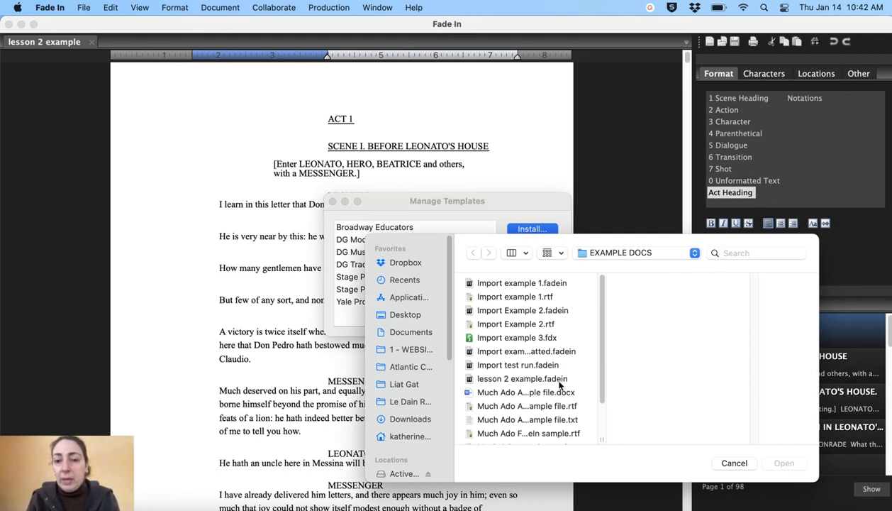
{"action": "scroll", "coordinate": [560, 384], "scroll_direction": "down", "scroll_amount": 3}
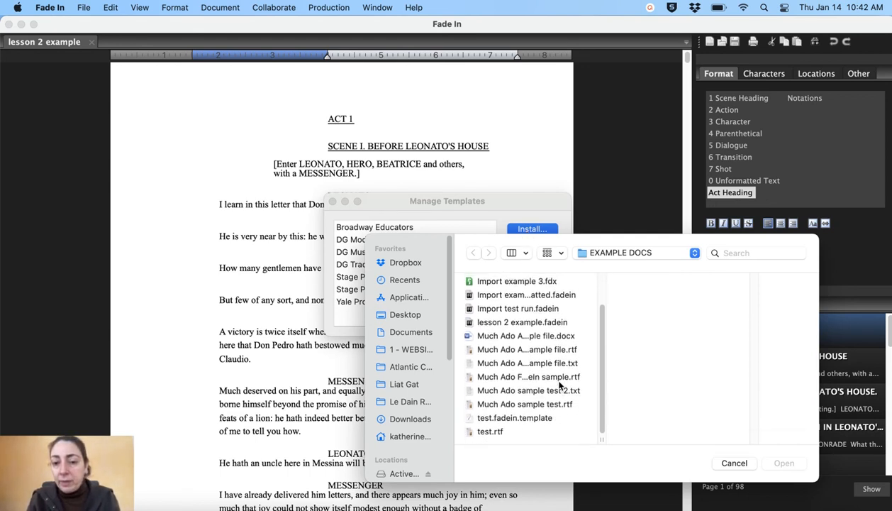
{"action": "left_click", "coordinate": [500, 419]}
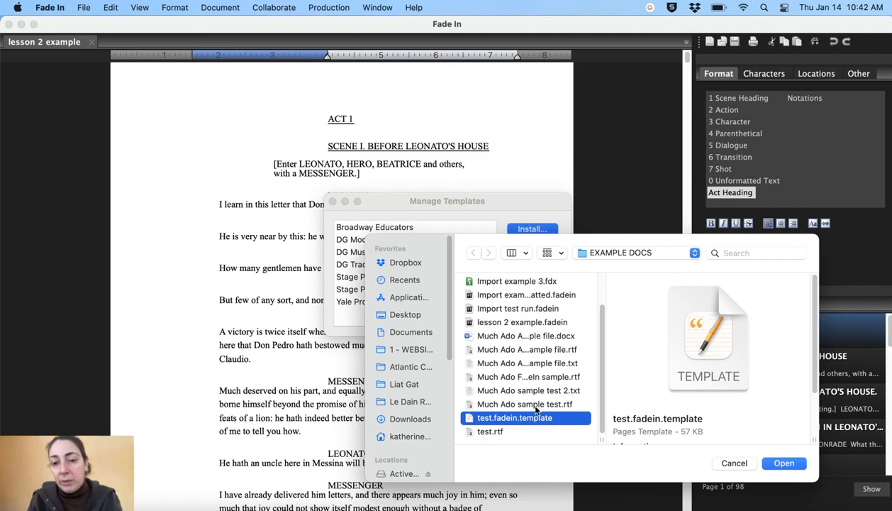
{"action": "left_click", "coordinate": [783, 463]}
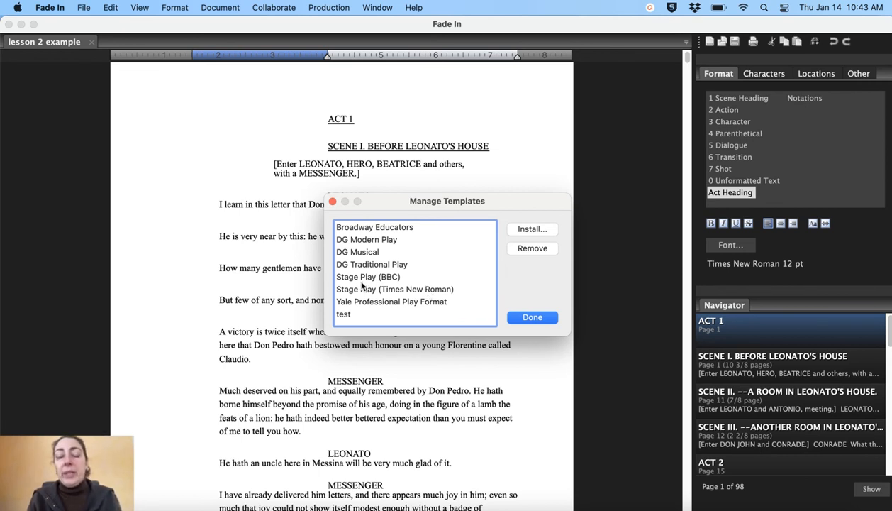
{"action": "left_click", "coordinate": [522, 317]}
- Apply the Stage Play (BBC) template to the lesson 2 example script and check the reformatted pages
{"action": "left_click", "coordinate": [83, 7]}
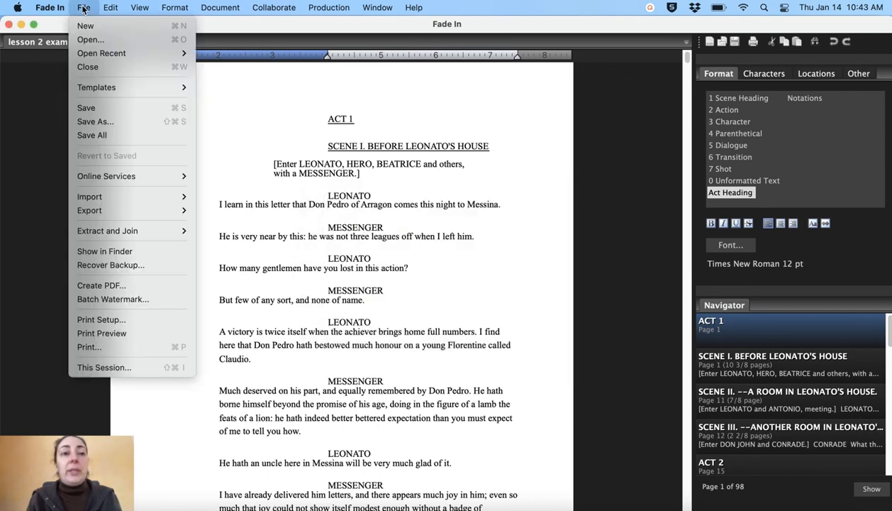
{"action": "mouse_move", "coordinate": [100, 88]}
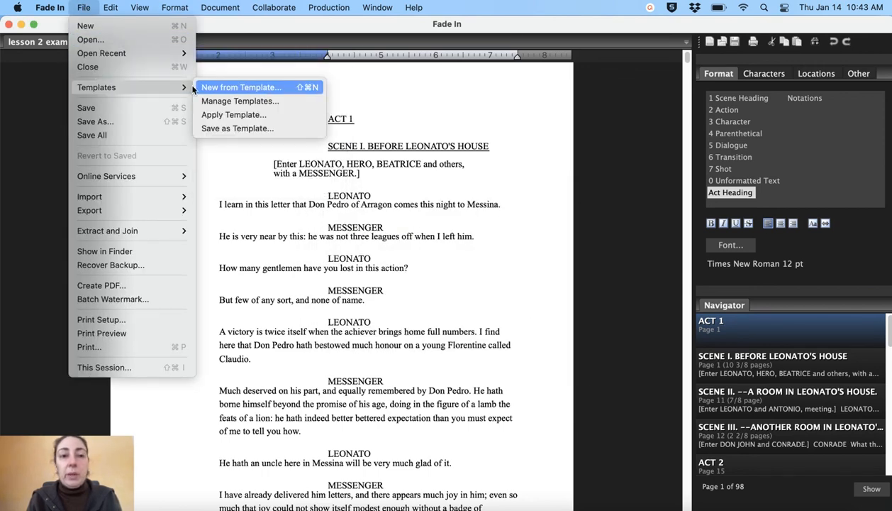
{"action": "left_click", "coordinate": [228, 116]}
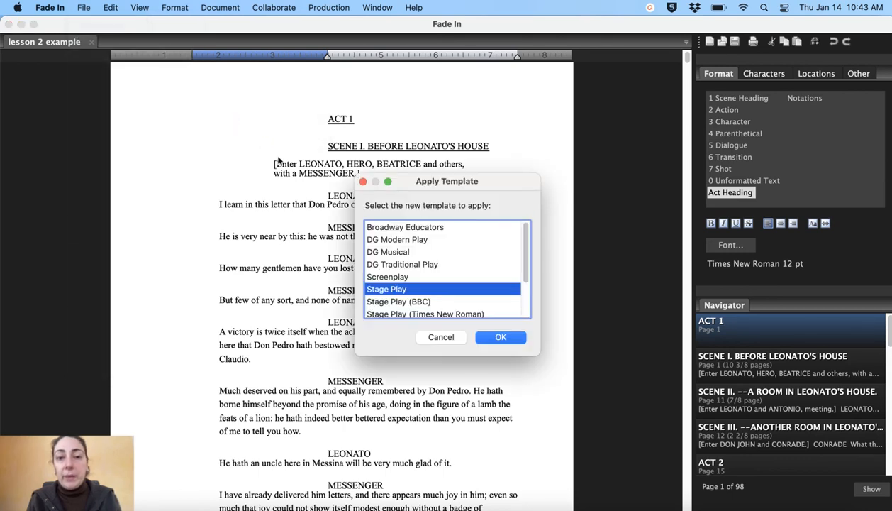
{"action": "left_click", "coordinate": [398, 302]}
{"action": "left_click", "coordinate": [501, 336]}
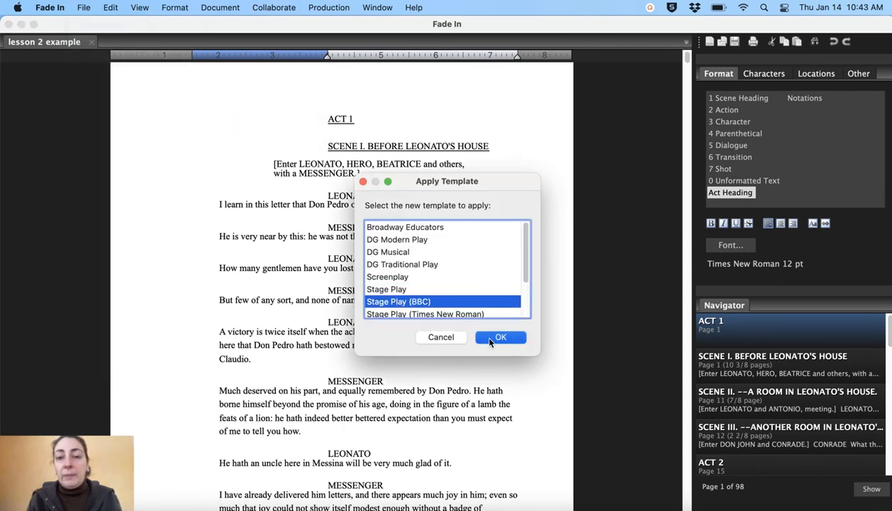
{"action": "scroll", "coordinate": [490, 340], "scroll_direction": "down", "scroll_amount": 10}
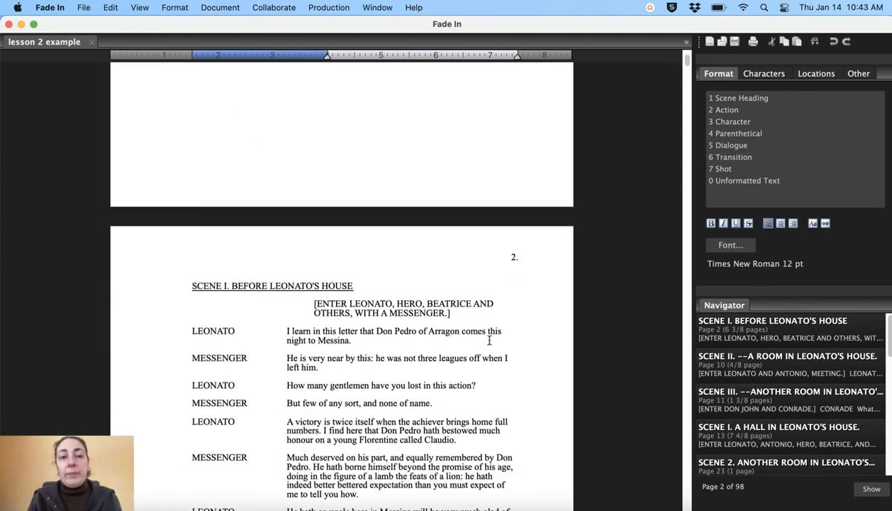